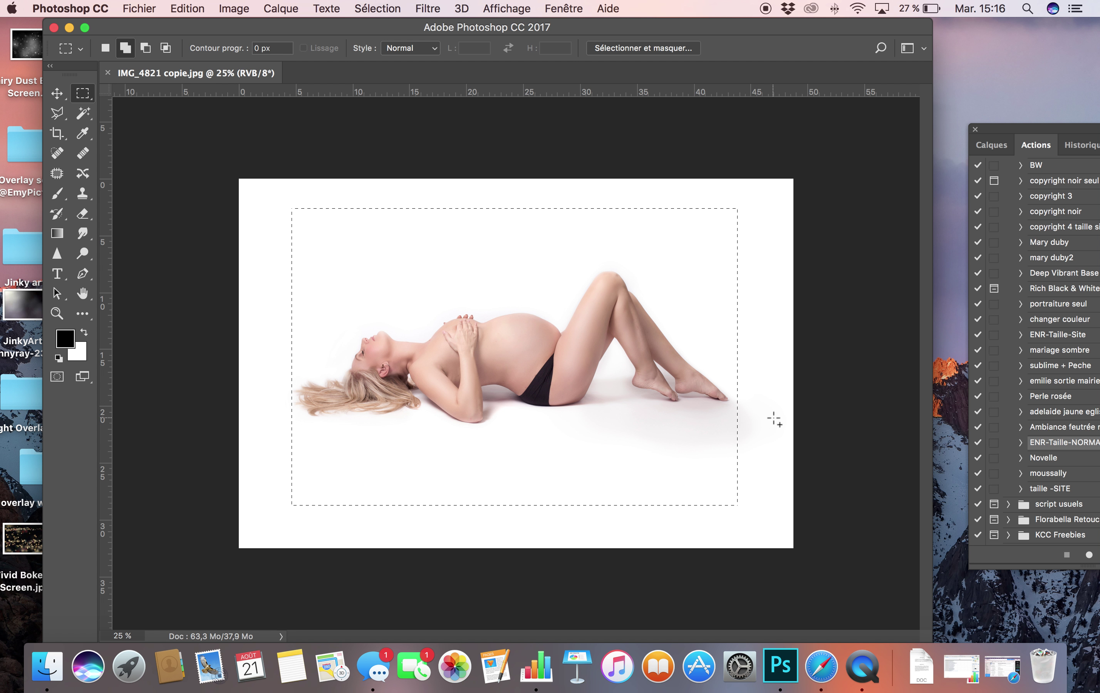
Step: Clear the rectangular selection, show the document's layers, and duplicate the Arrière-plan layer
key(super+d)
drag(1010, 131, 929, 135)
click(912, 149)
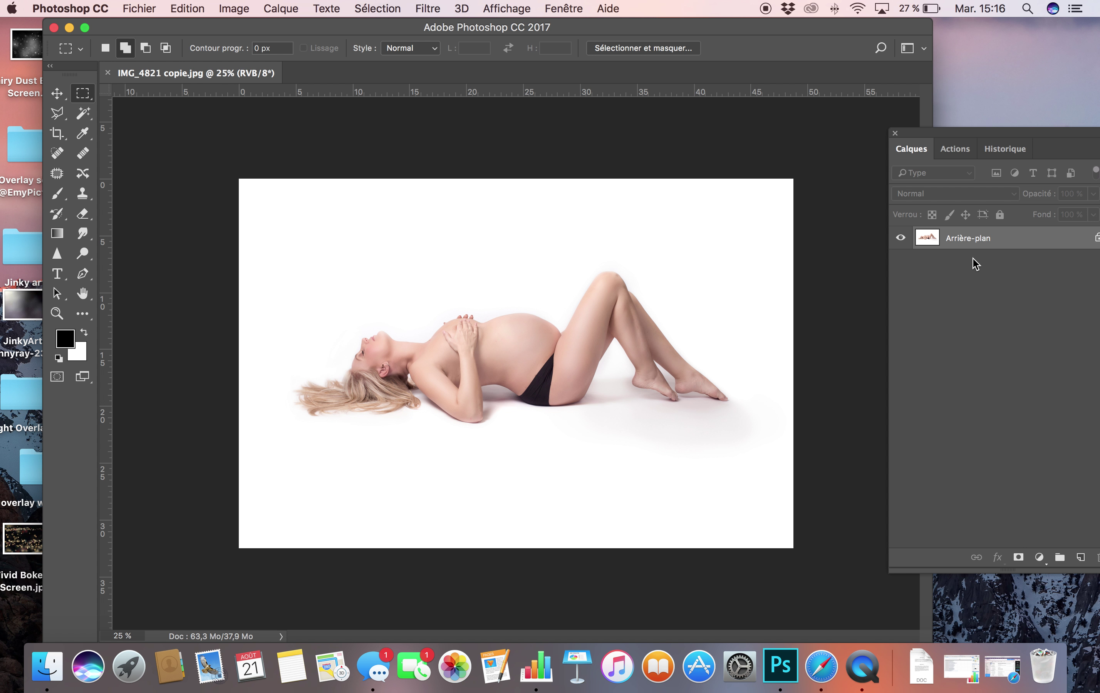
key(super+j)
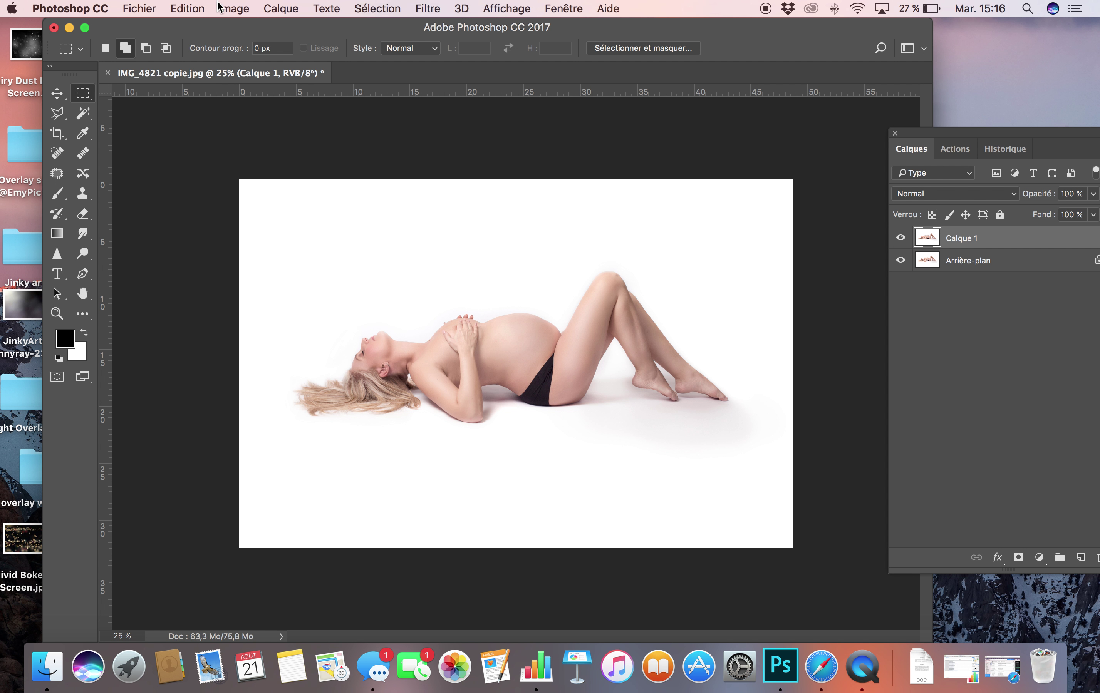
Step: Widen the canvas to 64,47 cm with the image anchored at the middle right, so the extension falls on the left side
click(234, 9)
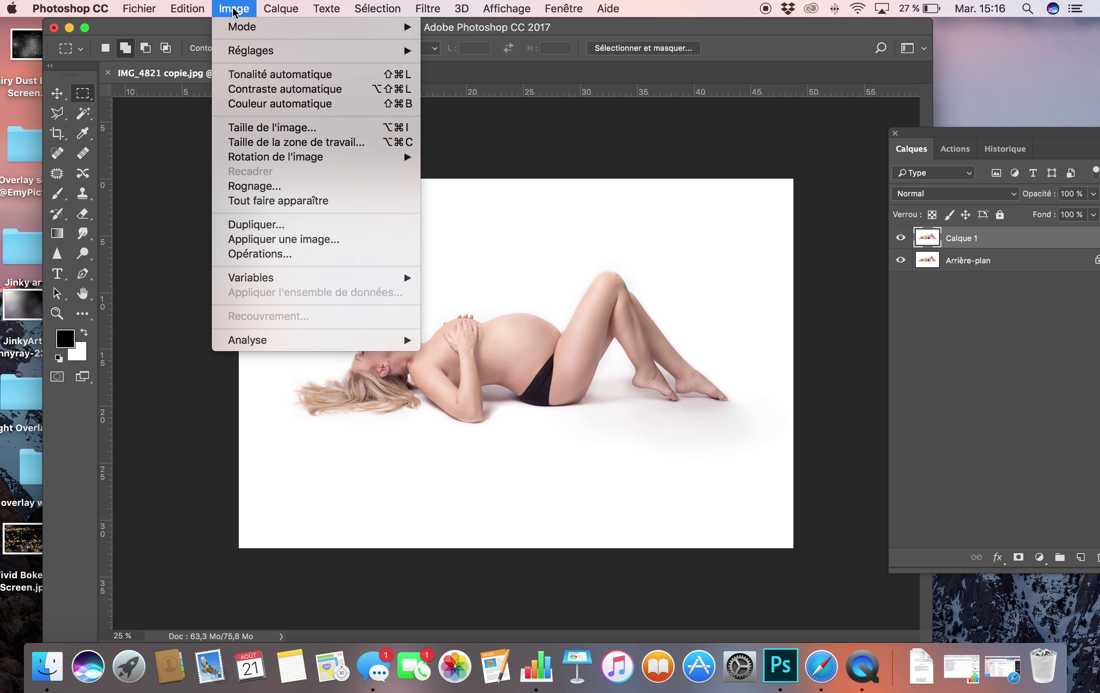
click(249, 143)
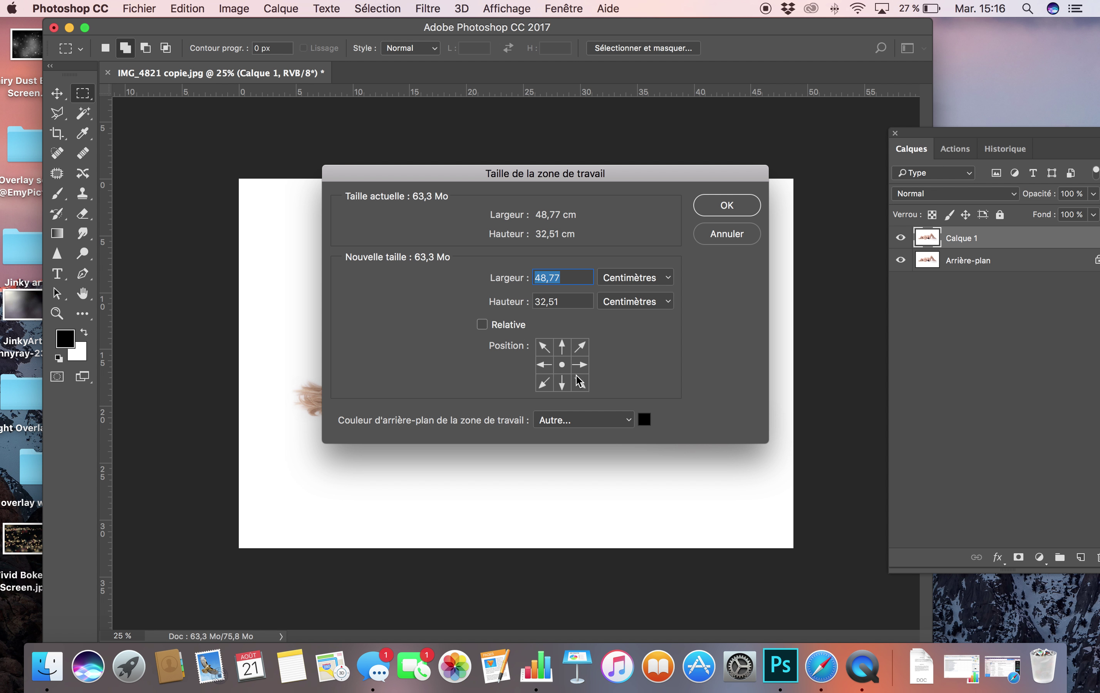
click(543, 367)
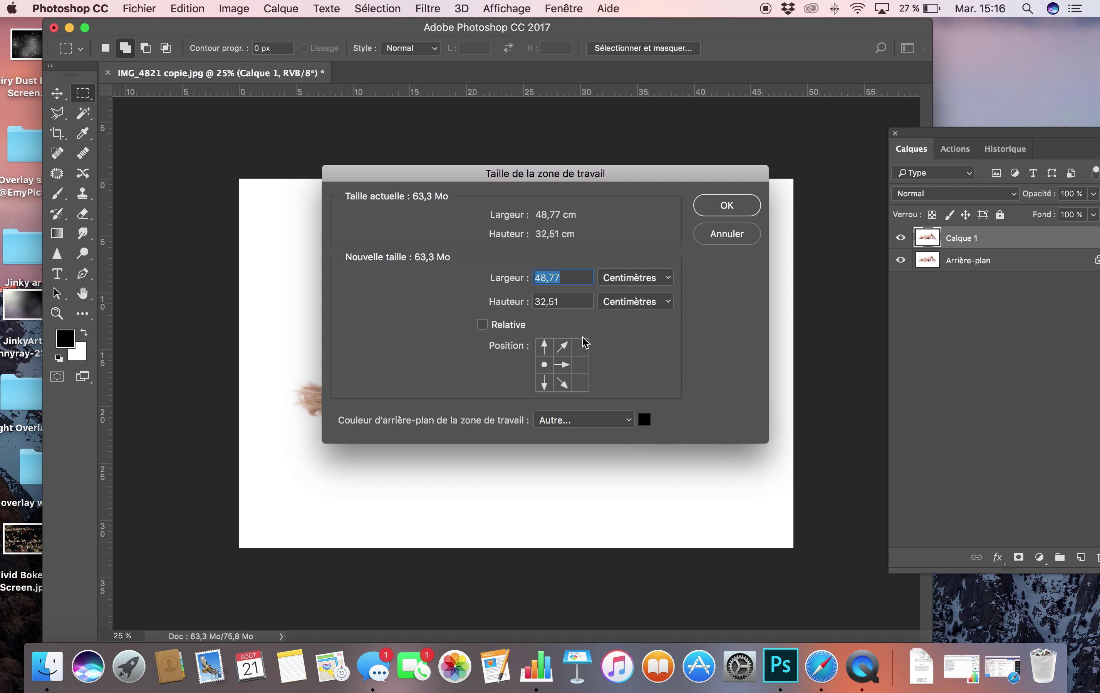
click(563, 367)
click(579, 366)
drag(506, 280, 627, 281)
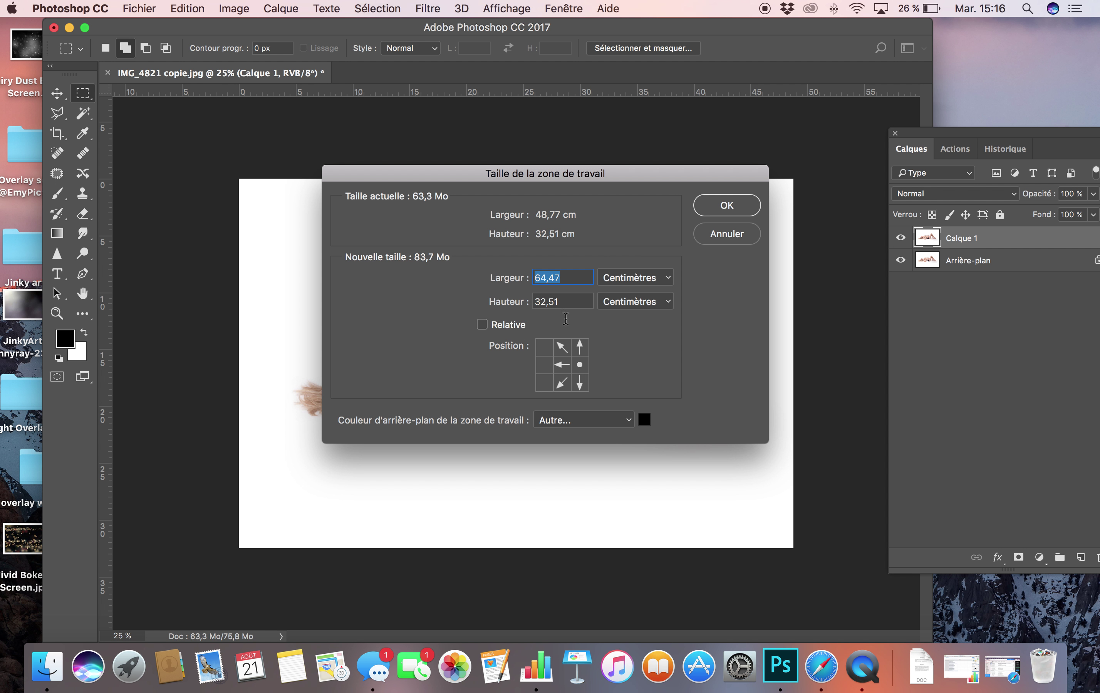
click(734, 212)
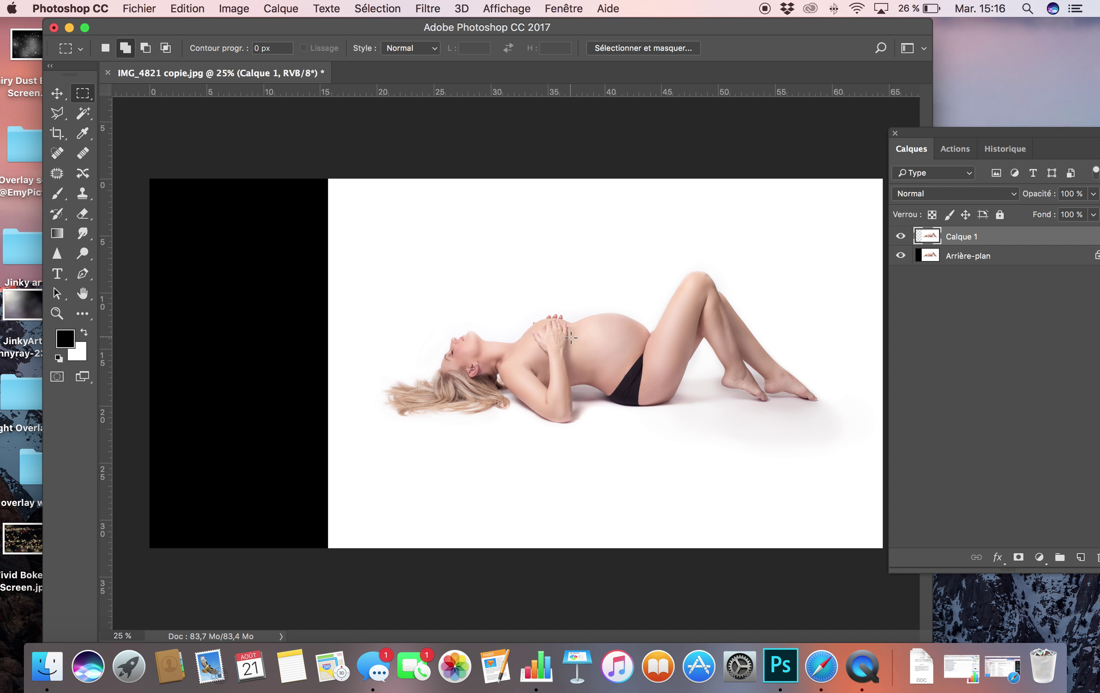
Step: Extend the canvas rightward to 77,17 cm wide, anchored at the middle left, with a near-white extension colour
scroll(811, 272, down, 3)
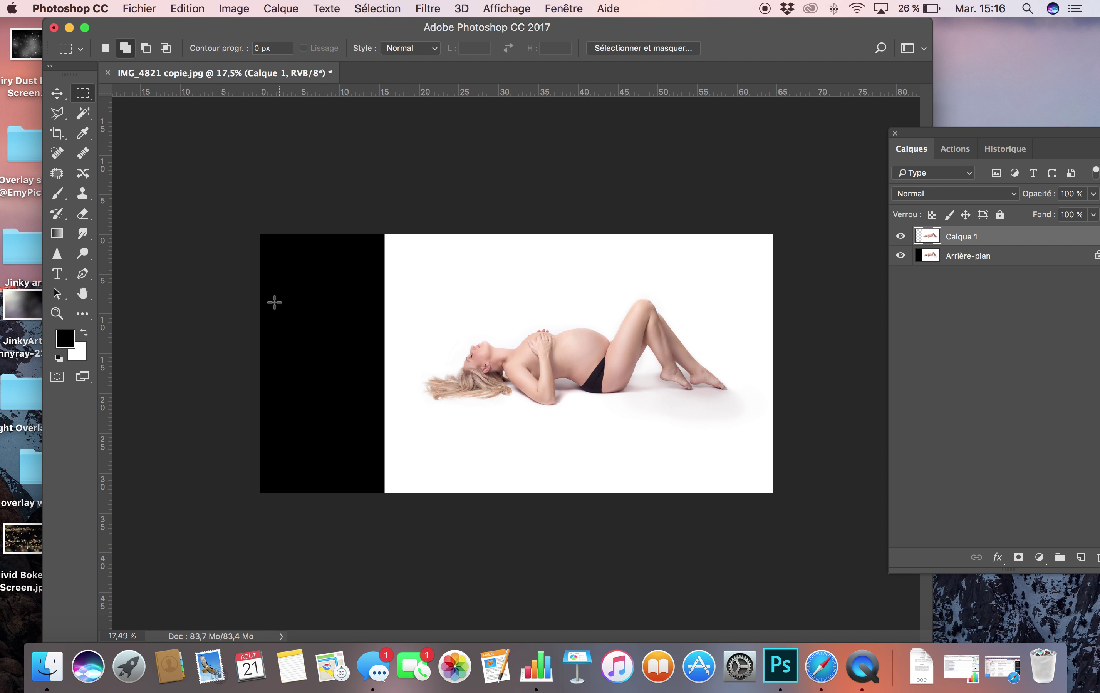
click(234, 9)
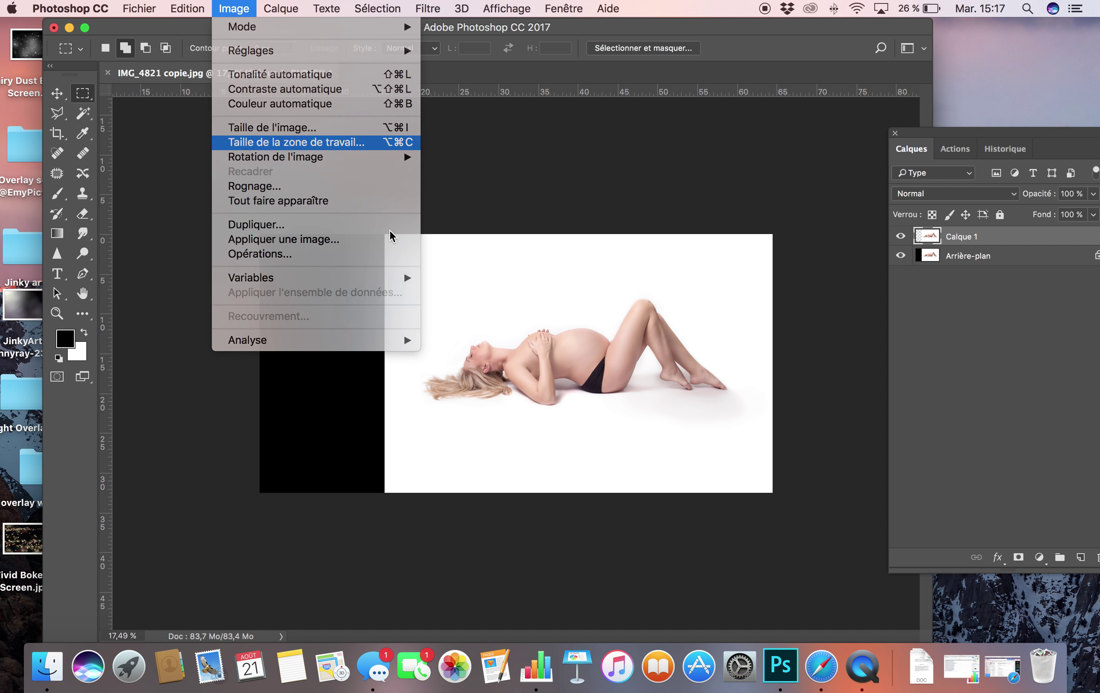
click(385, 141)
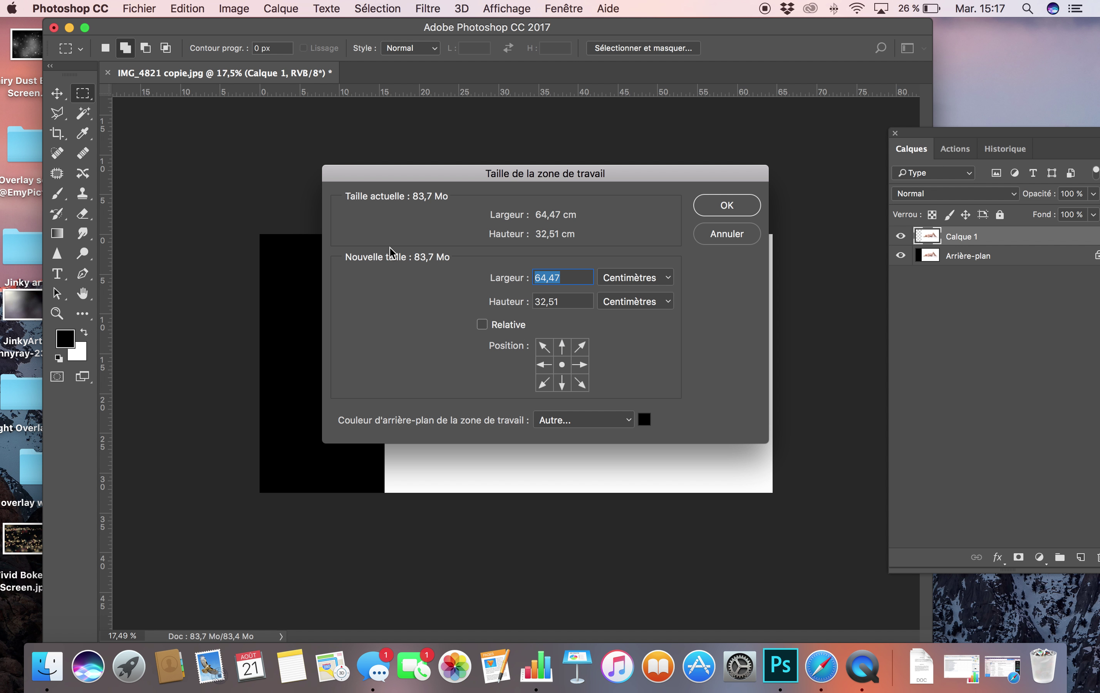
click(644, 419)
click(600, 137)
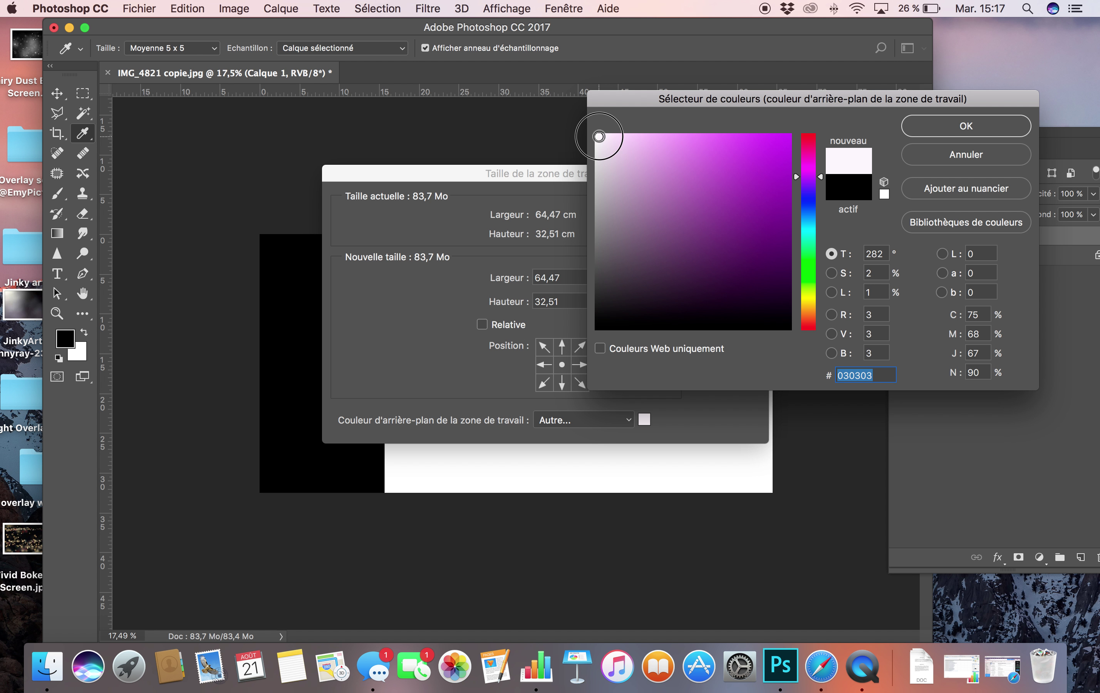
click(966, 125)
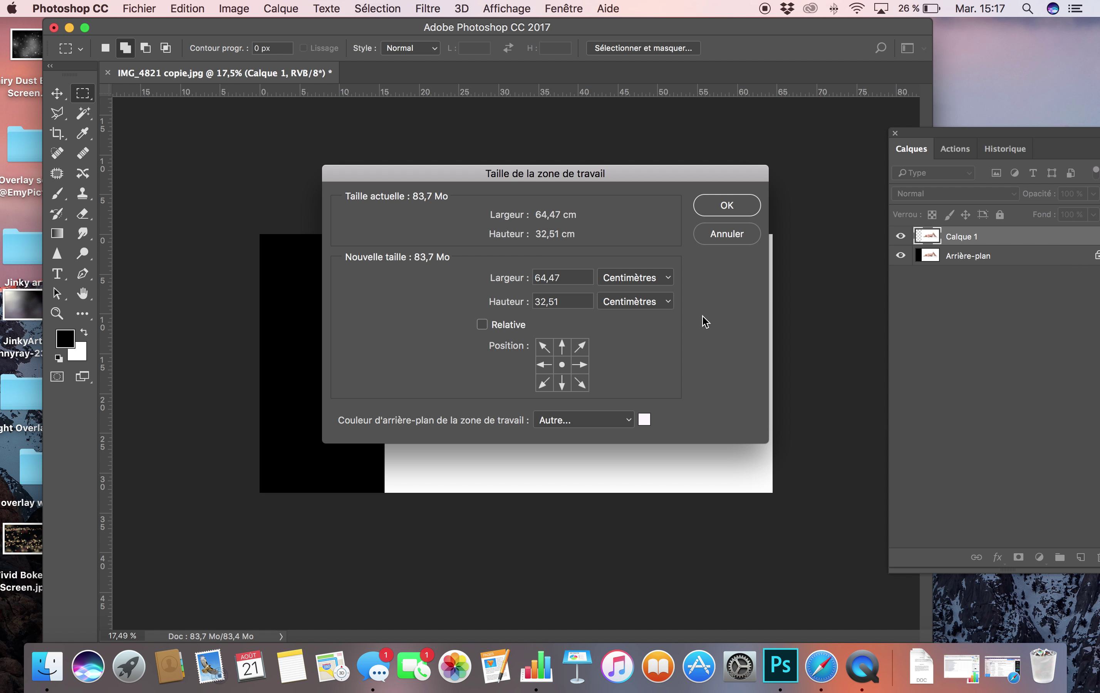
click(548, 365)
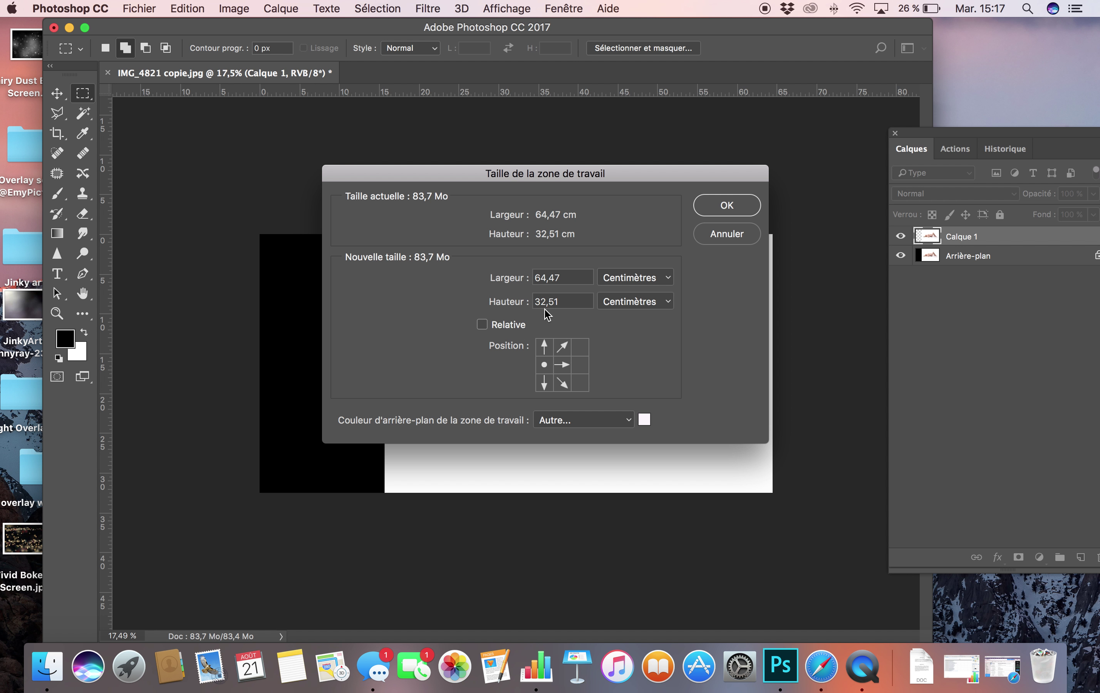
drag(504, 283, 601, 278)
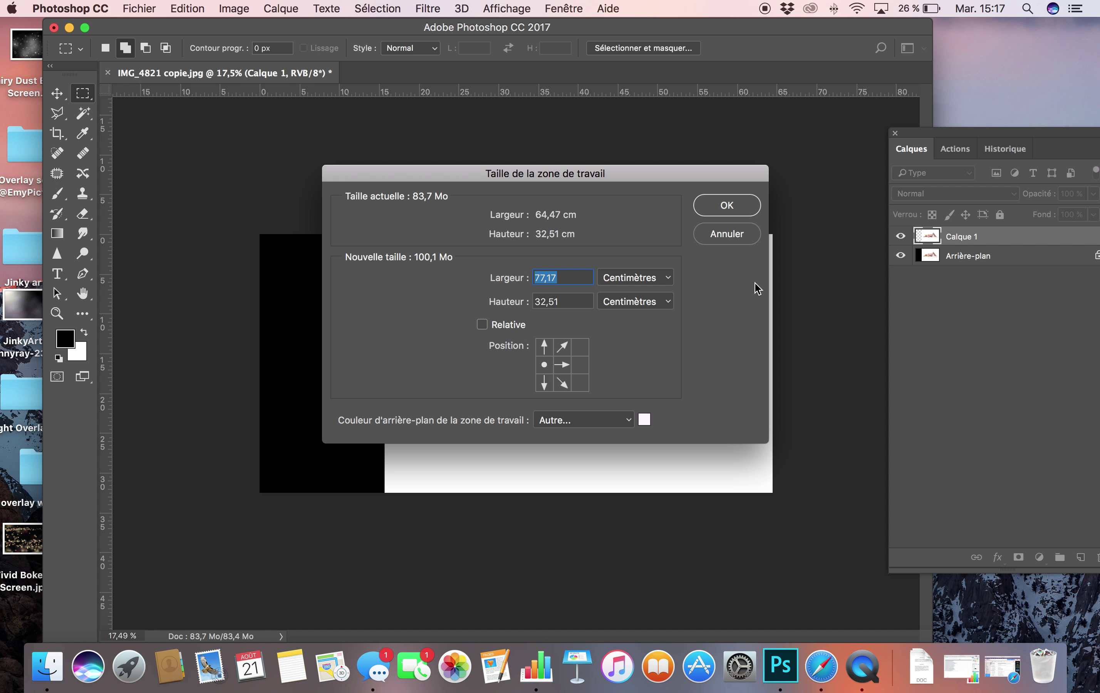
click(728, 207)
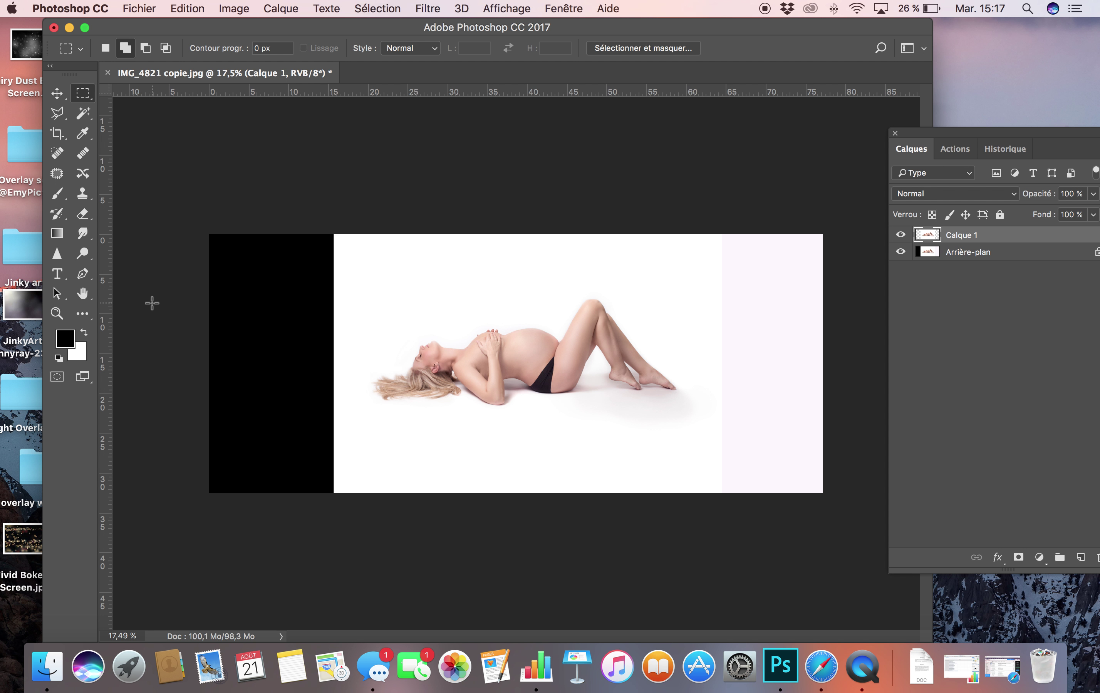
Step: Fill the black strip left of the photo with white on Calque 1 using the Paint Bucket tool
click(80, 215)
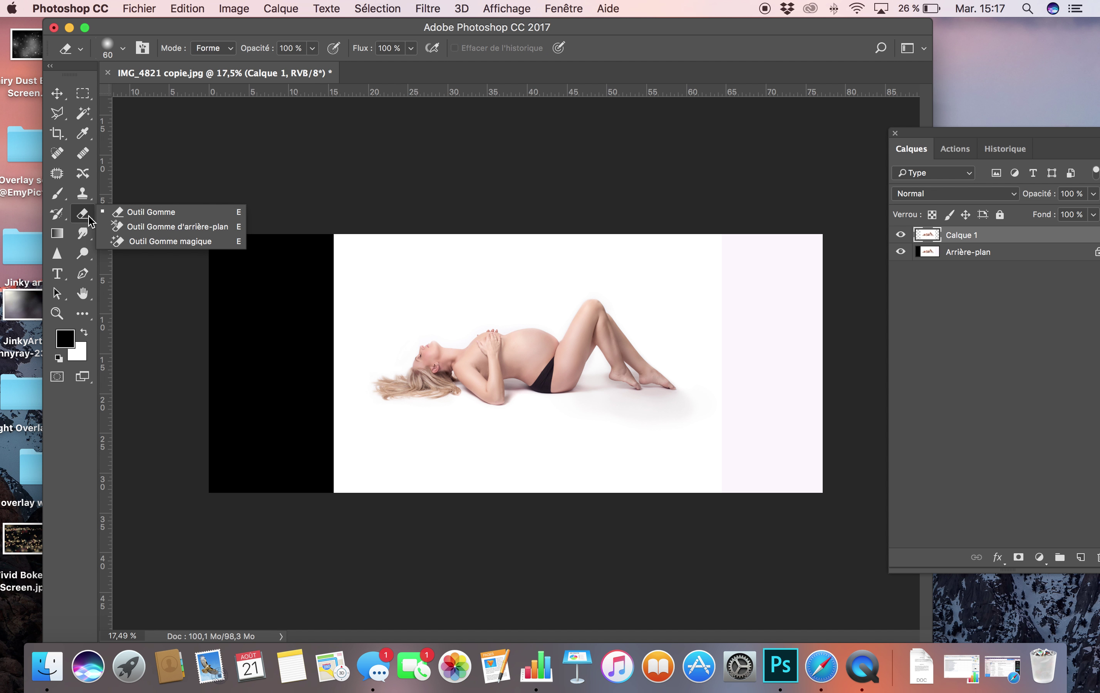
click(84, 313)
click(85, 315)
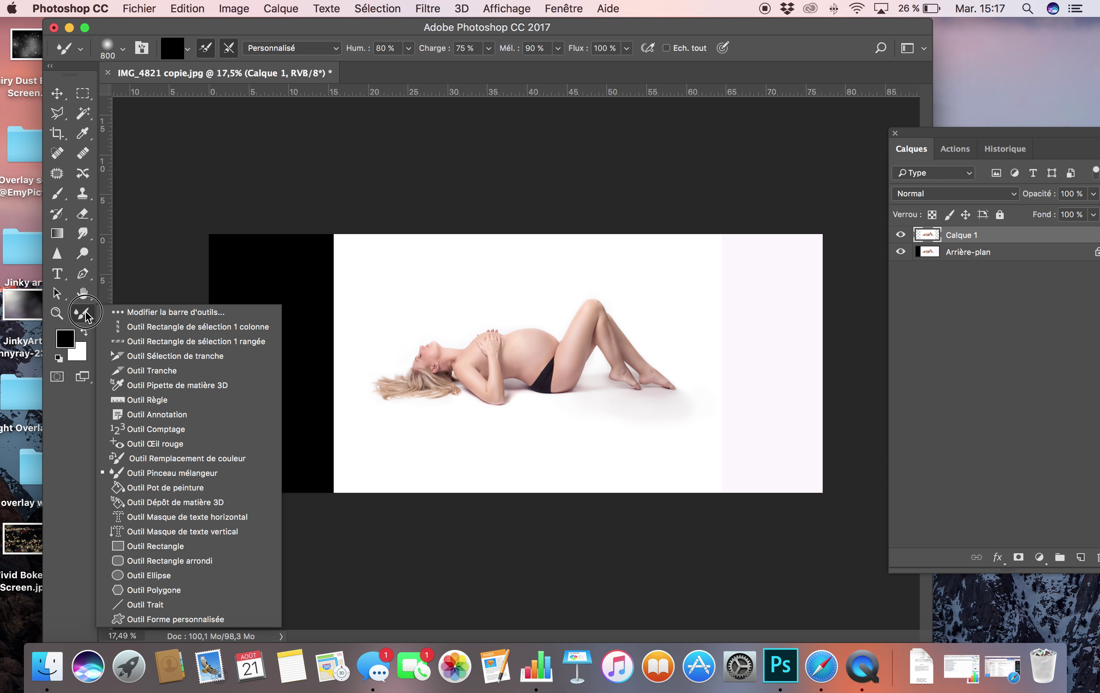
click(154, 488)
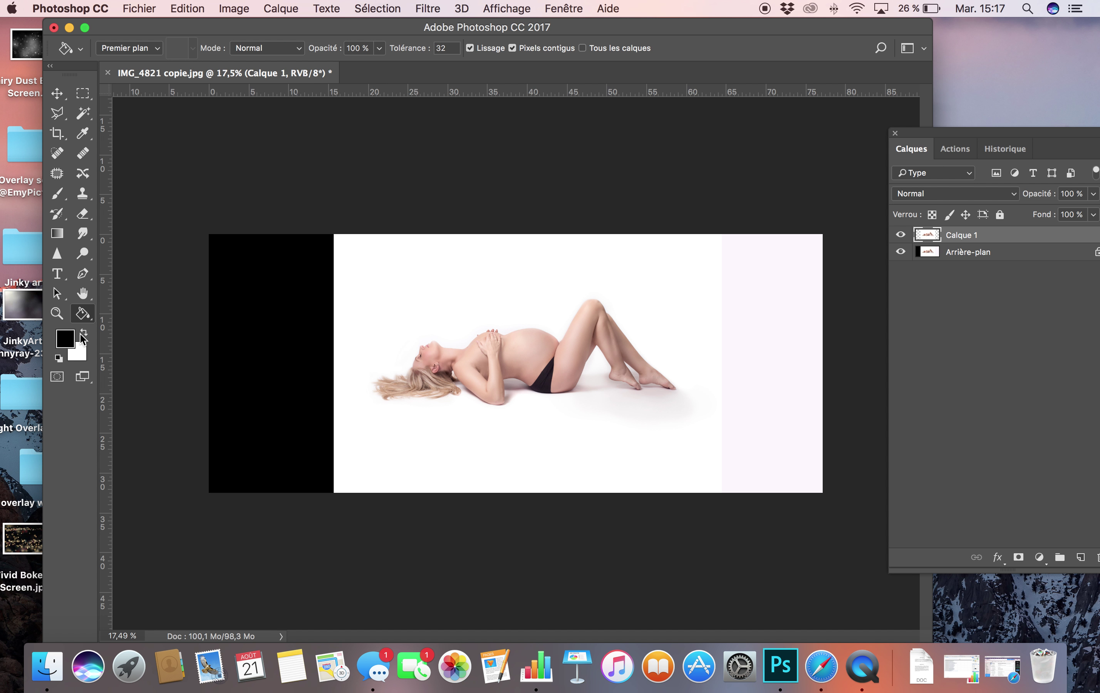
click(84, 332)
click(234, 485)
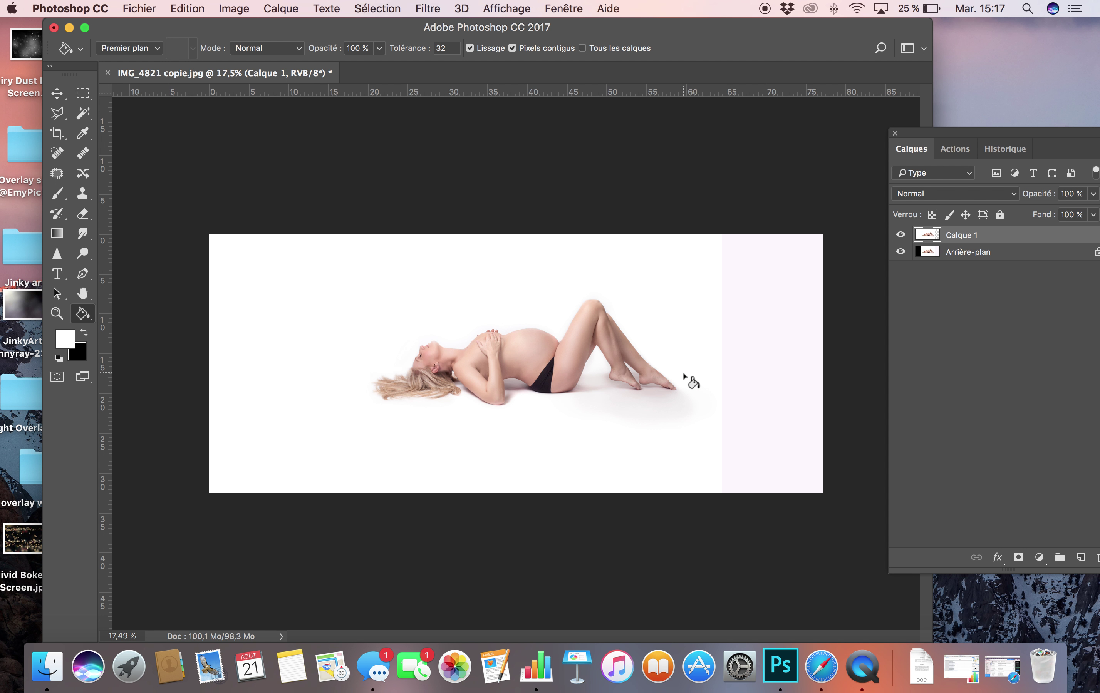
Step: Choose the Brush tool with the soft round 48 px preset
click(58, 198)
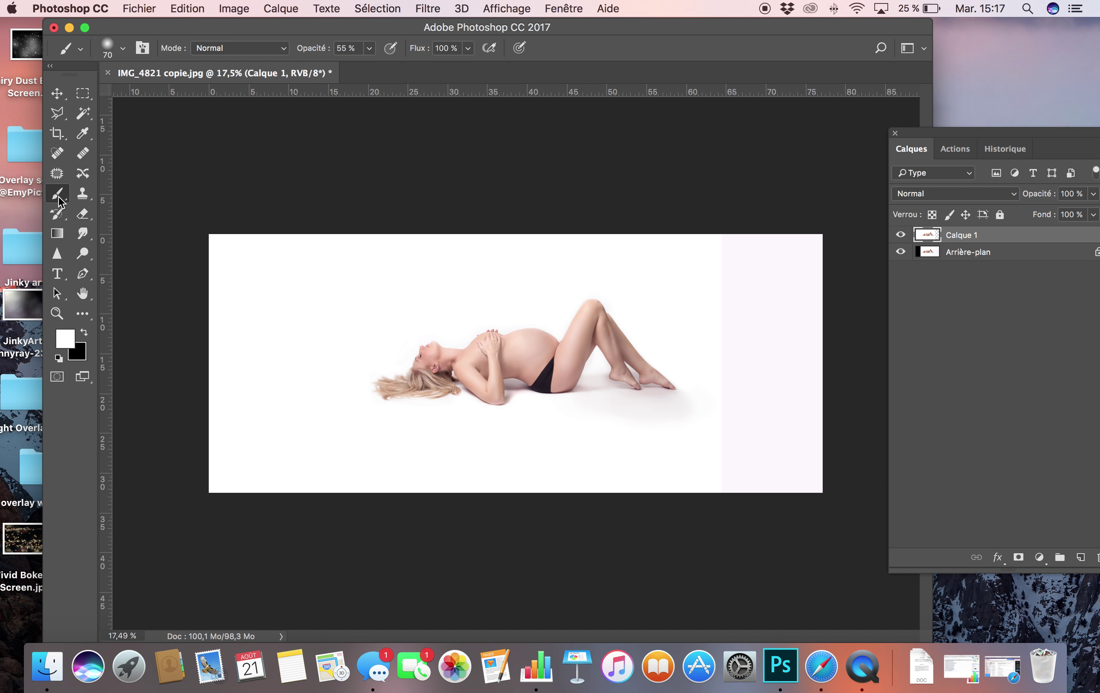
click(123, 49)
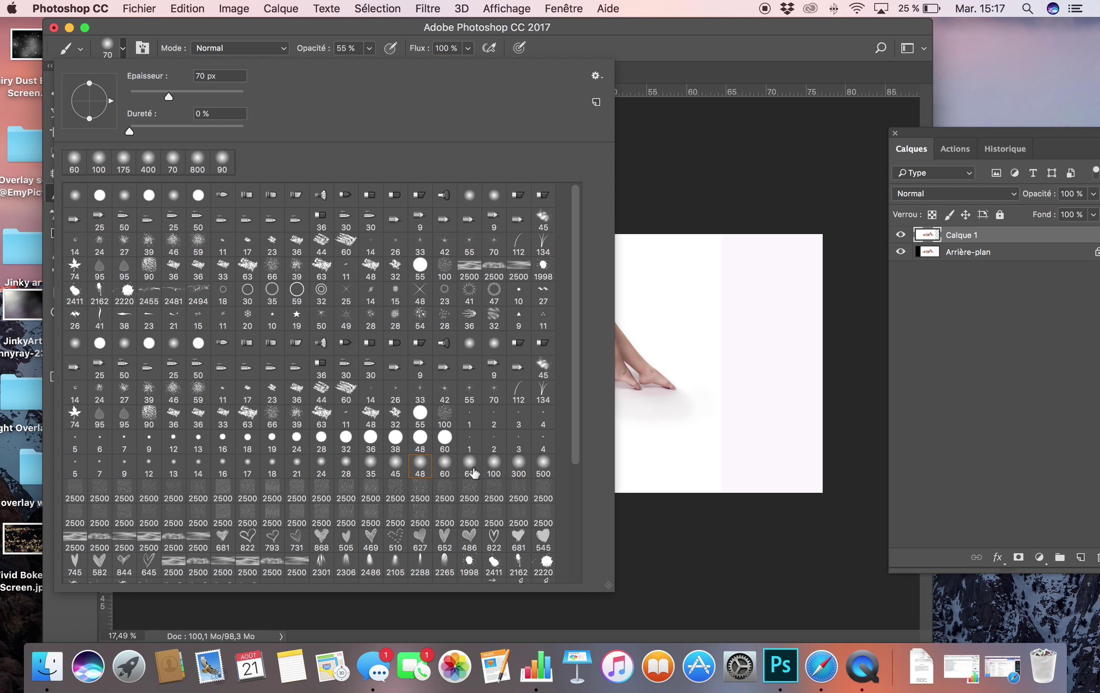
click(418, 468)
key(Return)
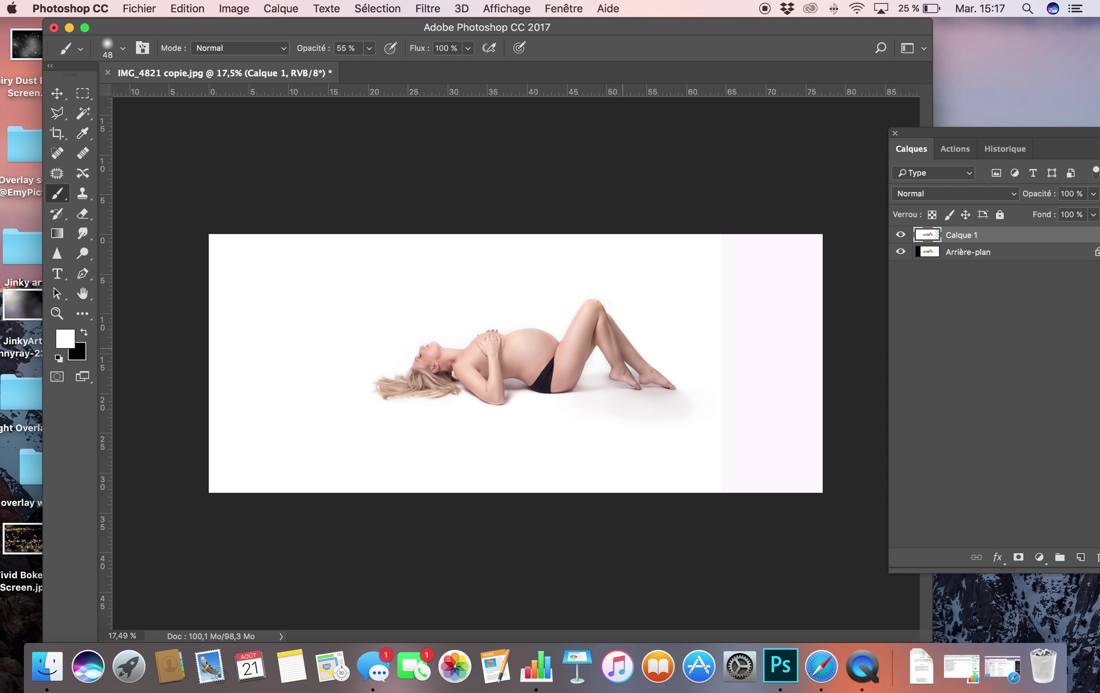
Step: Enlarge the soft brush to 800 px and paint white over the woman's legs on Calque 1
key(bracketright)
key(bracketright)
key(bracketright)
key(bracketright)
key(bracketright)
key(bracketright)
key(bracketright)
key(bracketright)
key(bracketright)
key(bracketright)
key(bracketright)
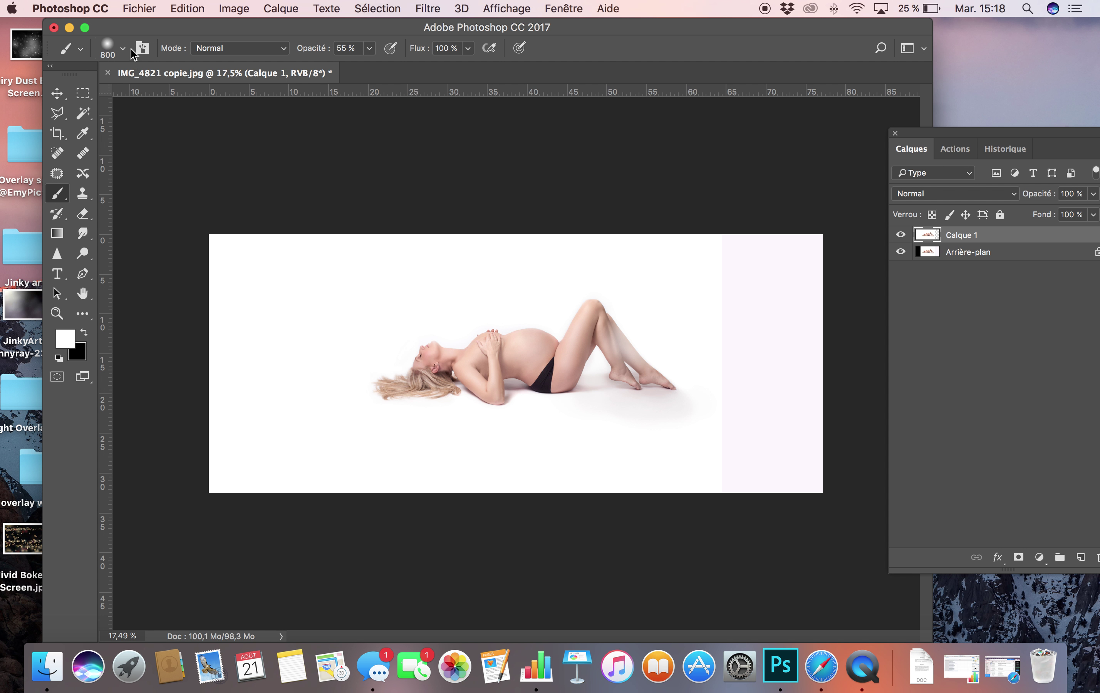
mouse_move(610, 344)
mouse_down()
mouse_move(570, 332)
mouse_move(626, 371)
mouse_up()
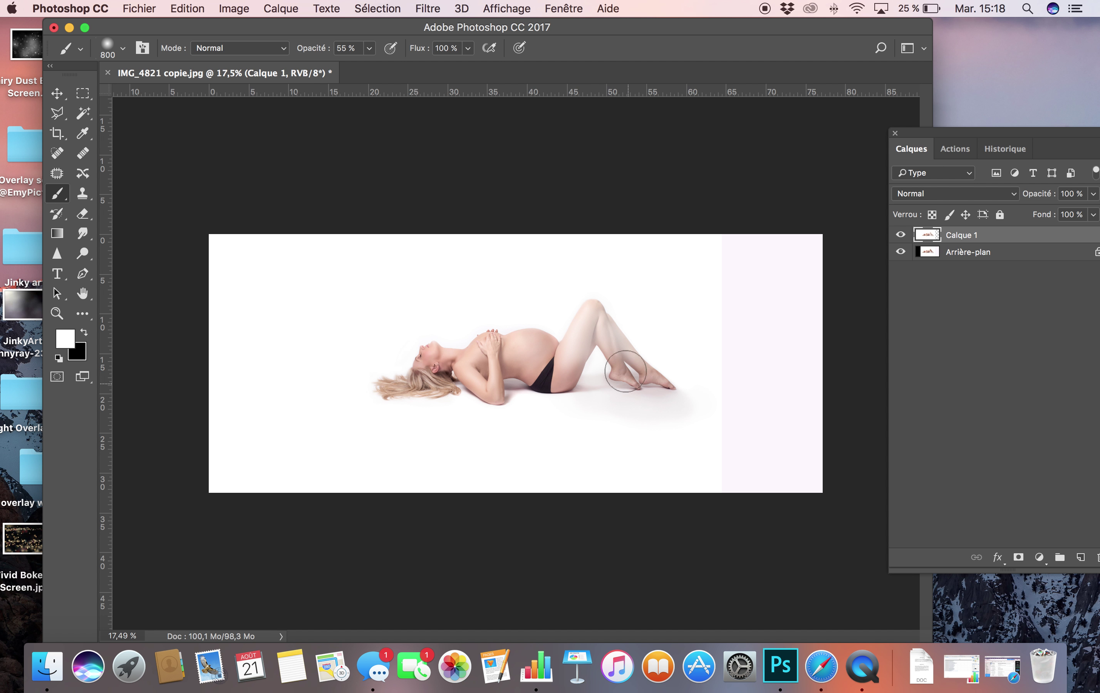
Step: Append the Formes de base brush set to the current presets and select its soft round 48 px brush
click(123, 49)
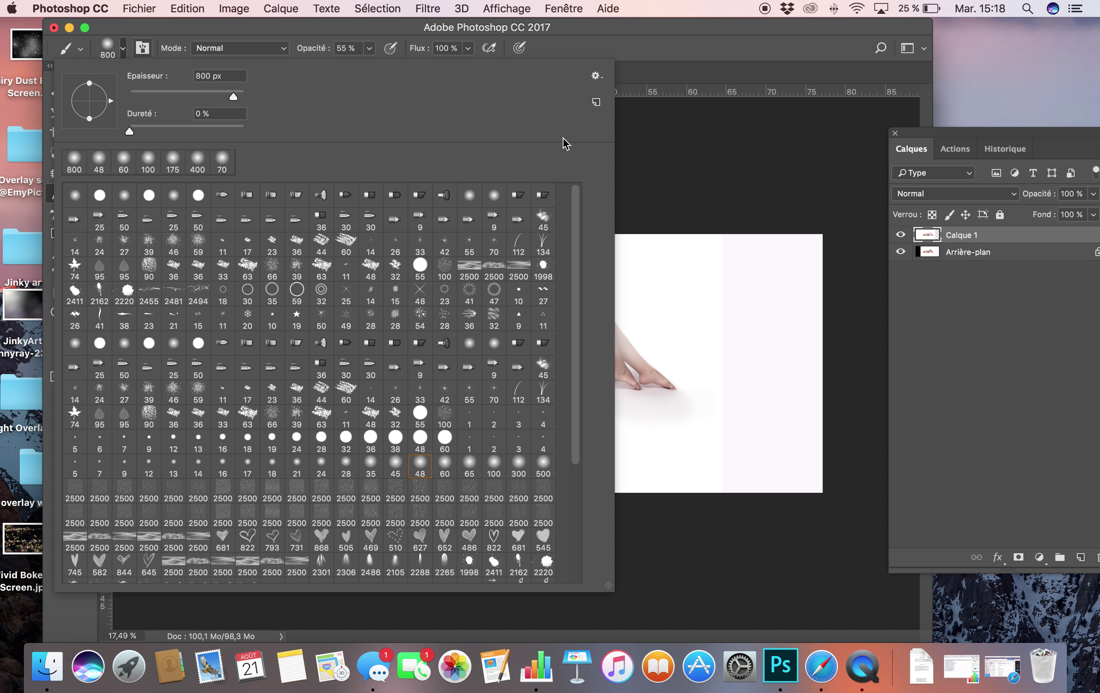
click(596, 76)
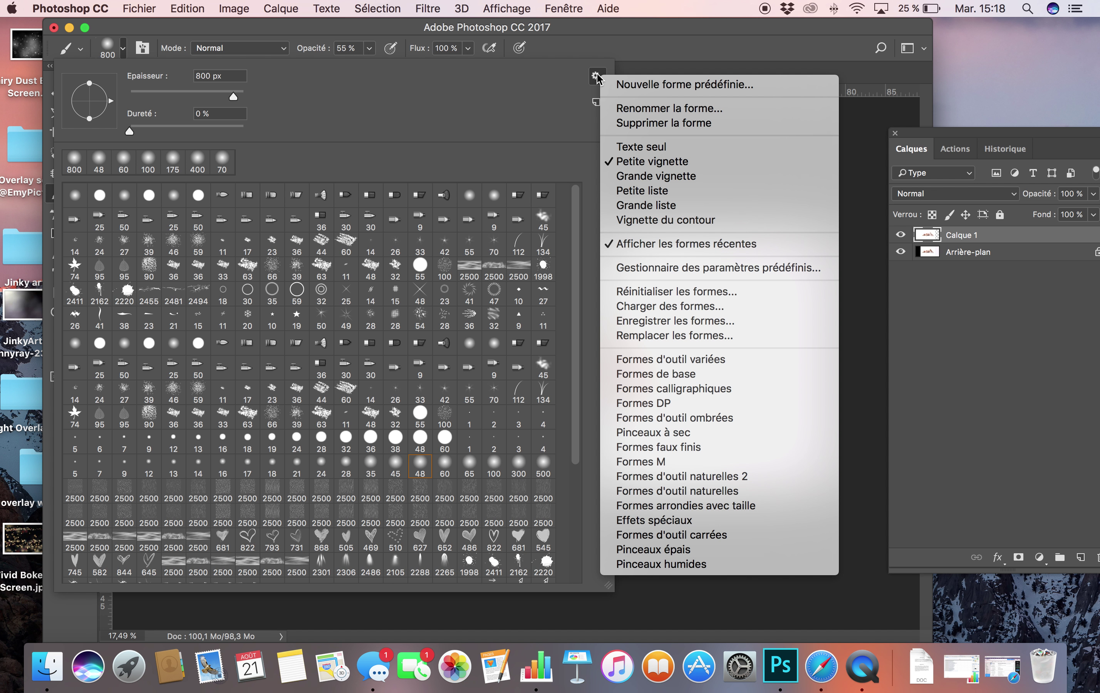
click(651, 376)
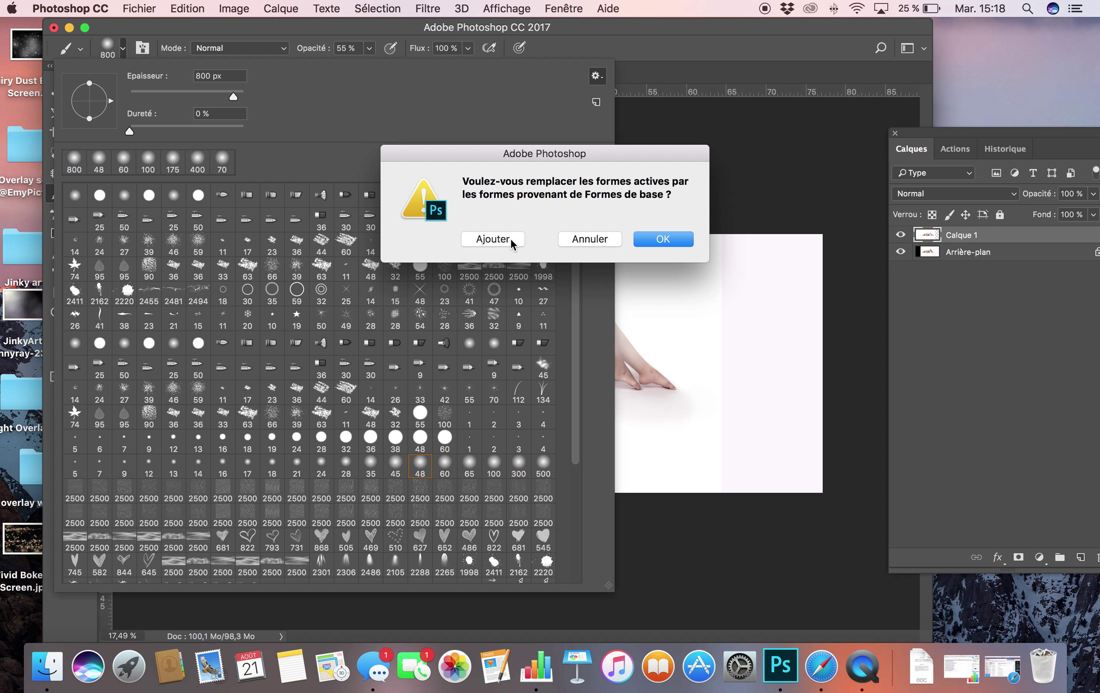
click(521, 242)
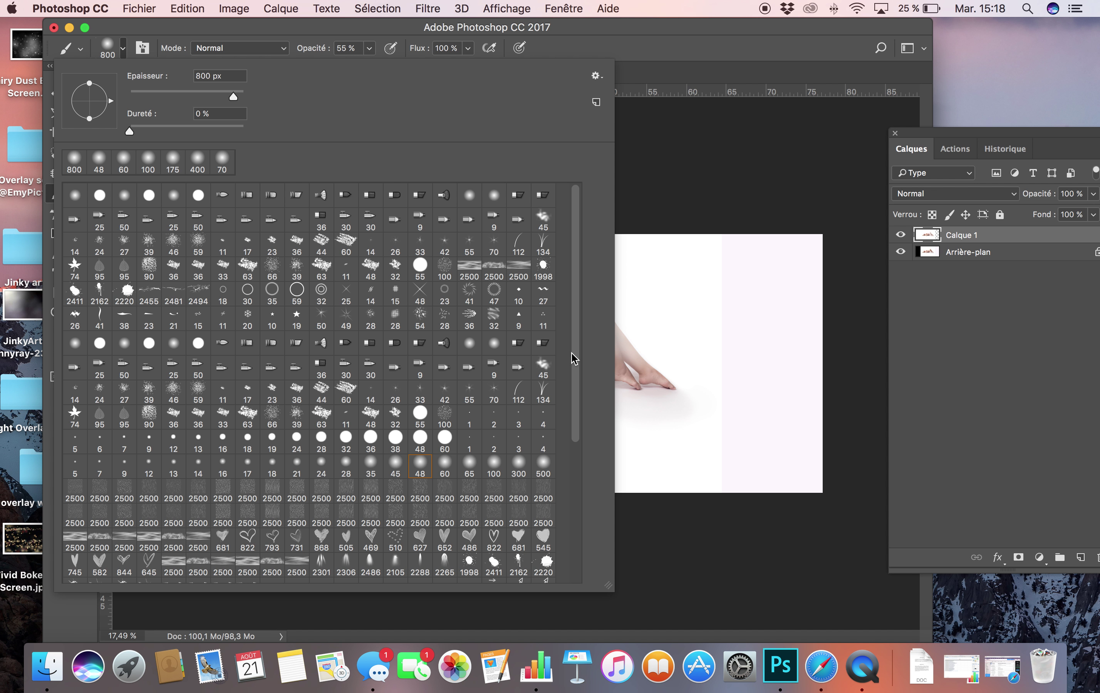
click(573, 514)
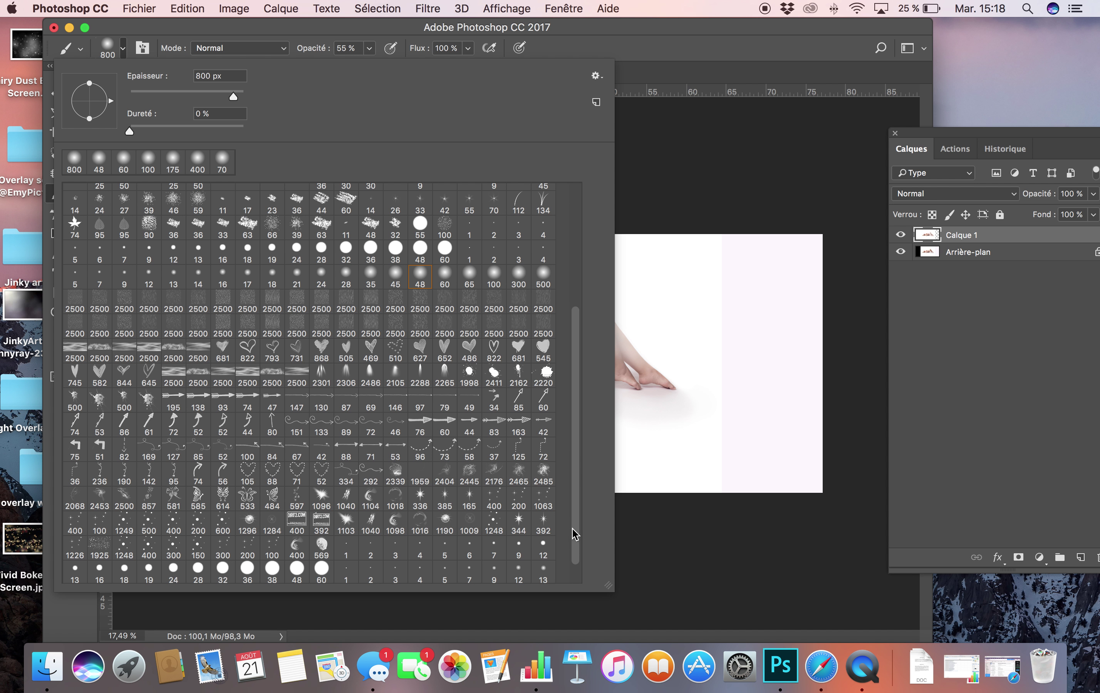
scroll(472, 554, down, 1)
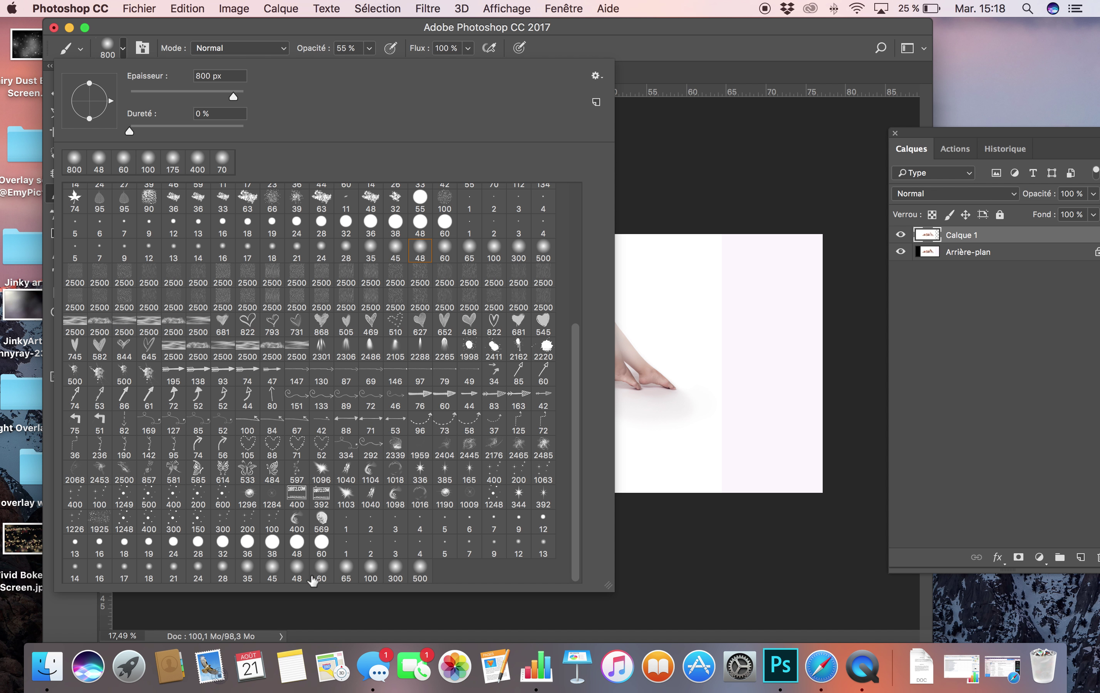
click(298, 577)
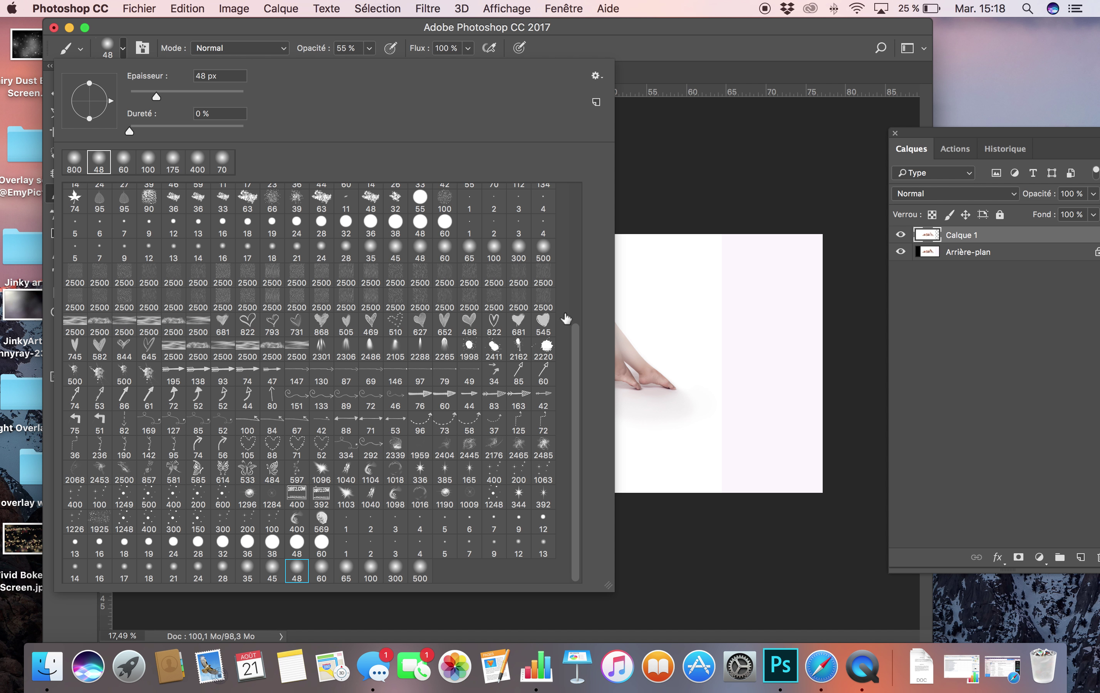
key(Return)
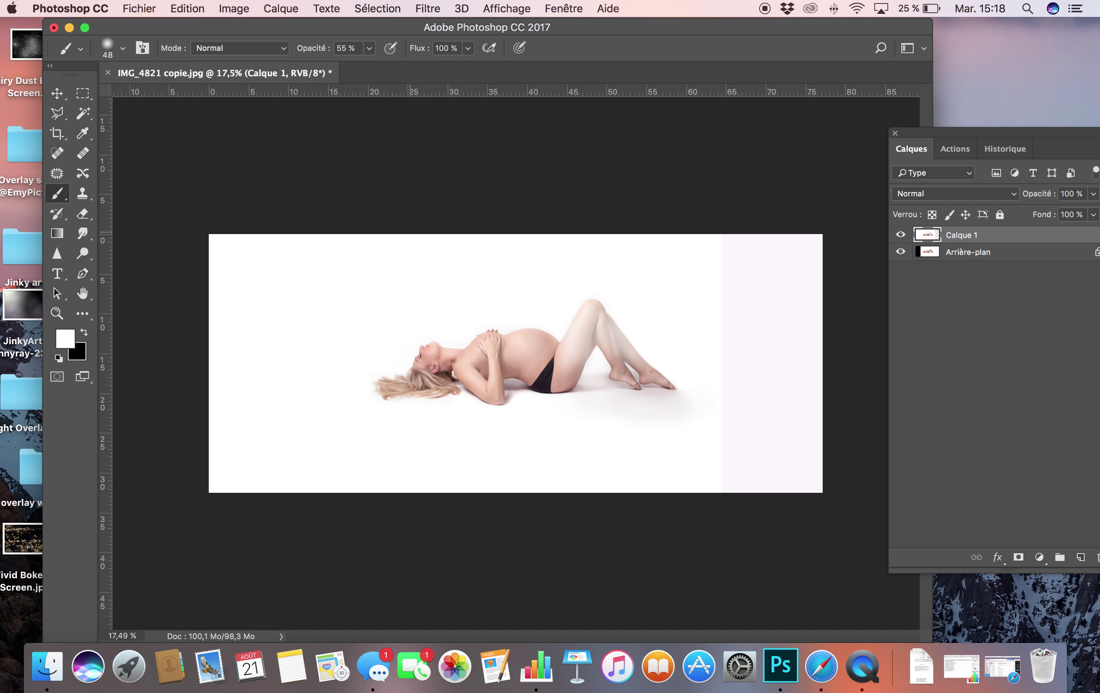
right_click(876, 649)
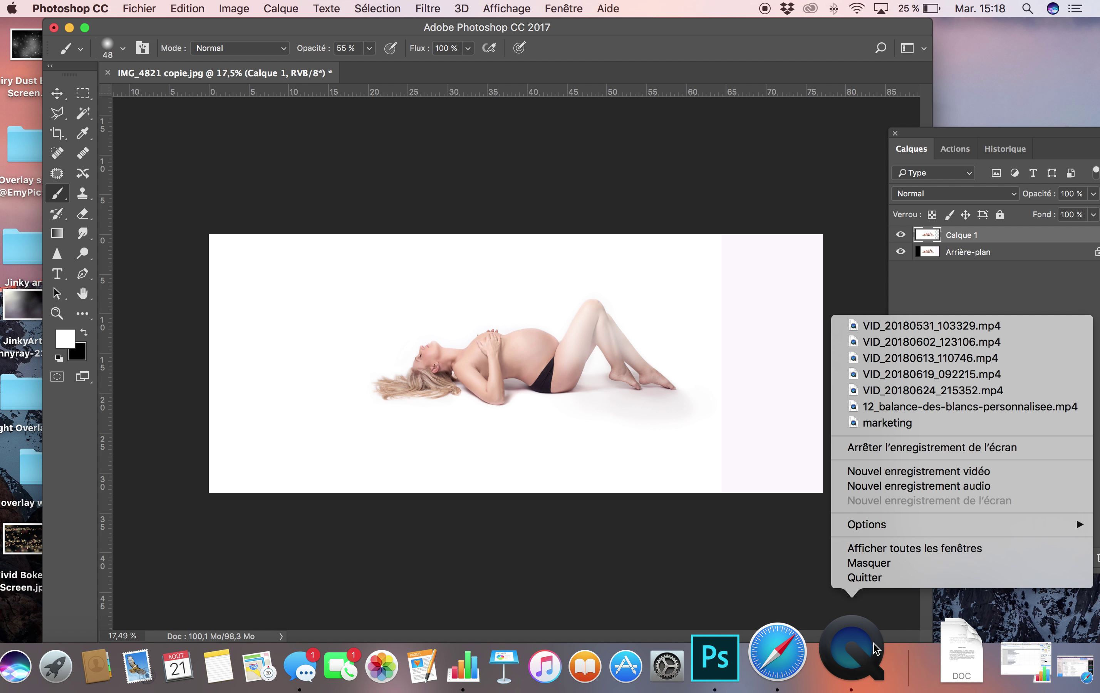
click(893, 579)
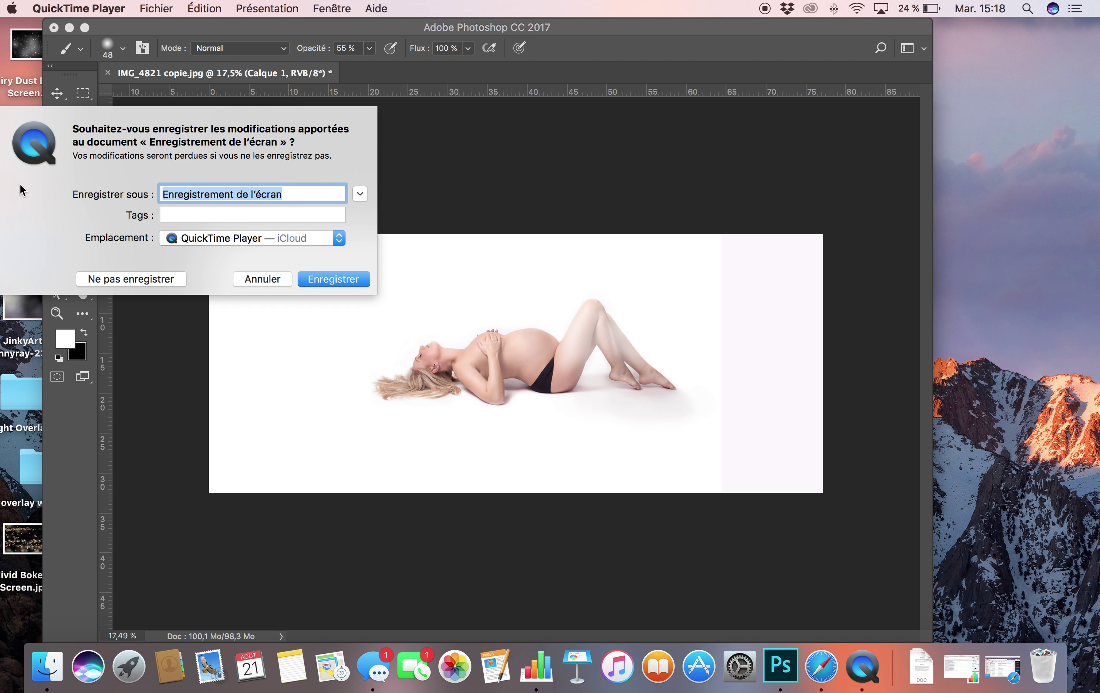
click(250, 279)
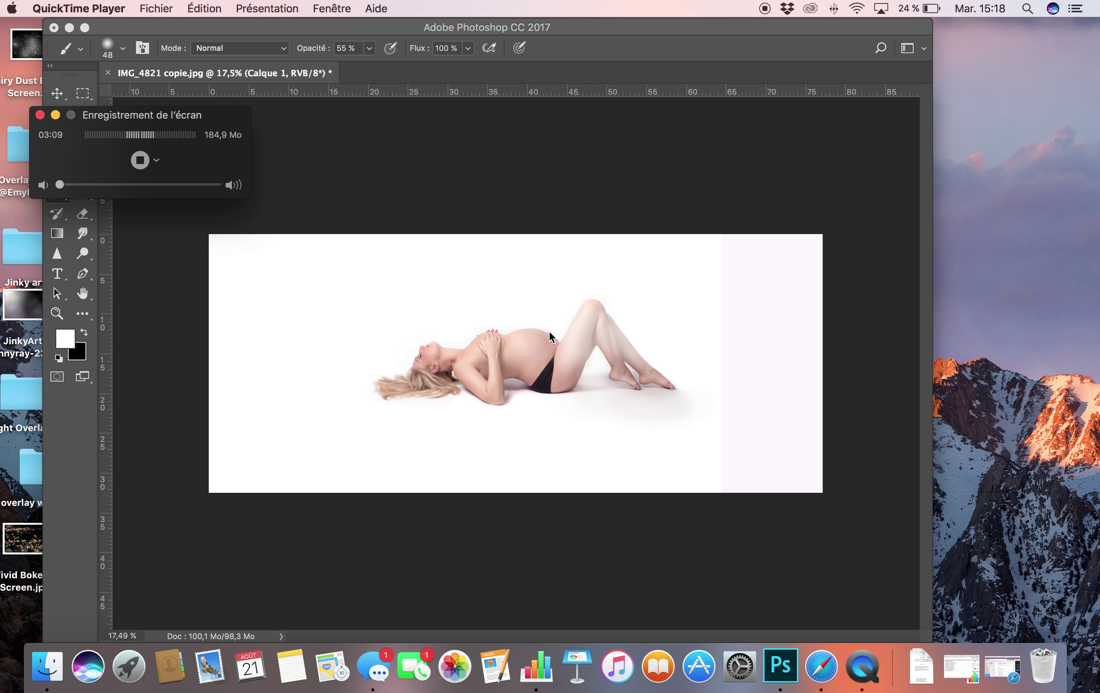
Step: Return to Photoshop, hide Calque 1, and revert IMG_4821 copie.jpg to its original opening snapshot in the history
click(680, 354)
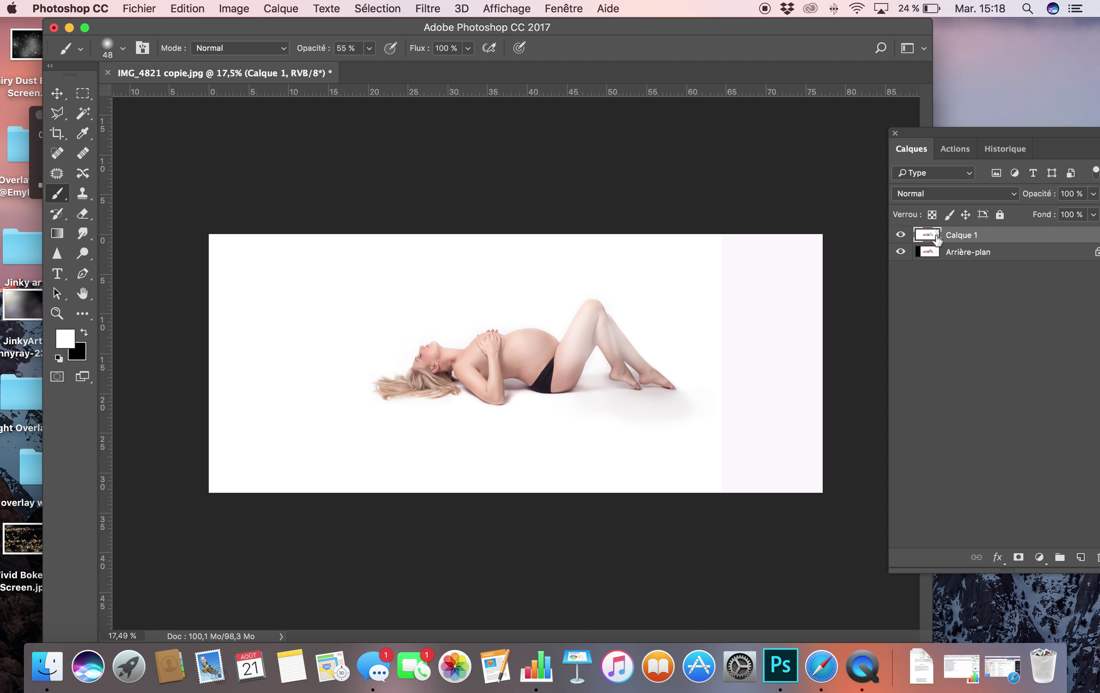
click(901, 236)
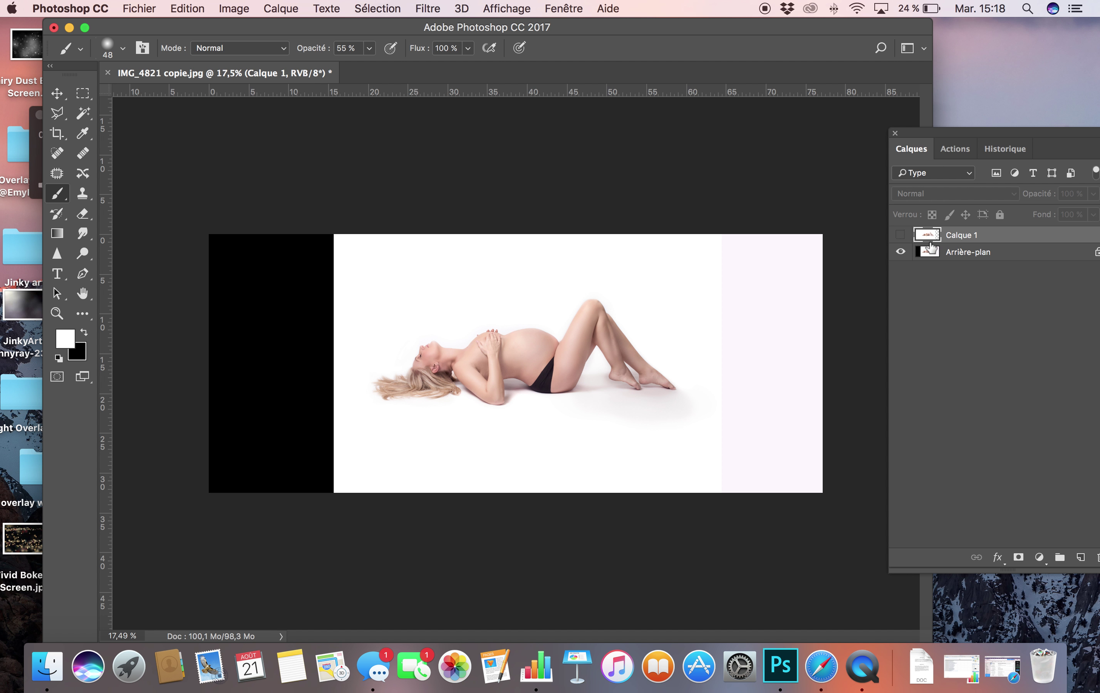
click(1006, 149)
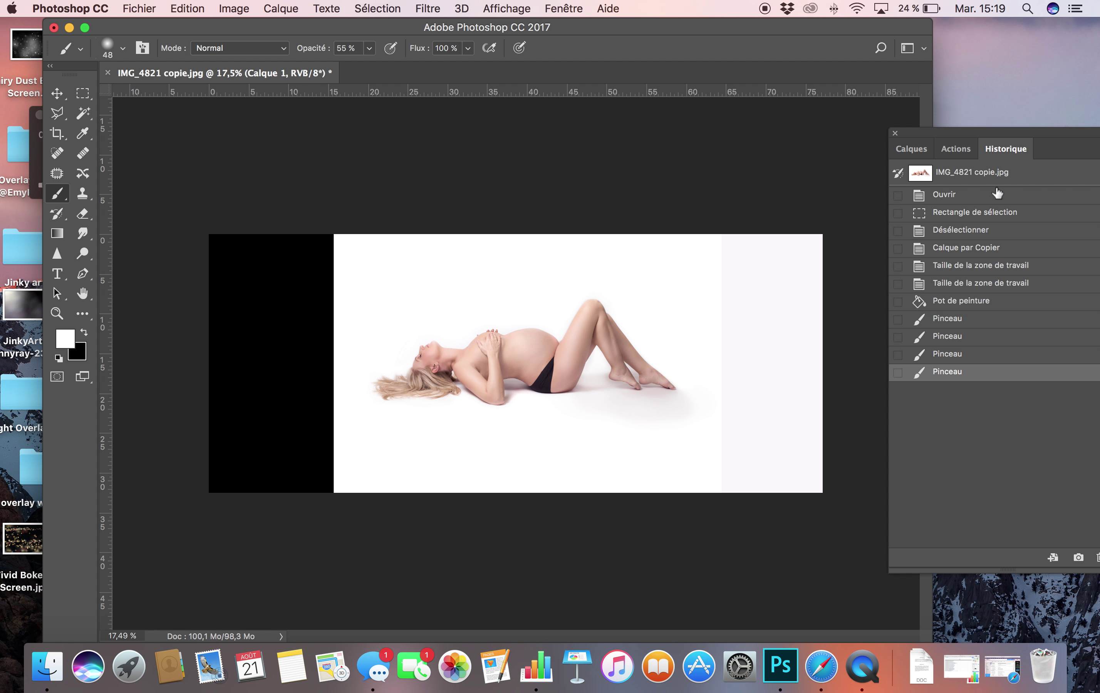
click(997, 183)
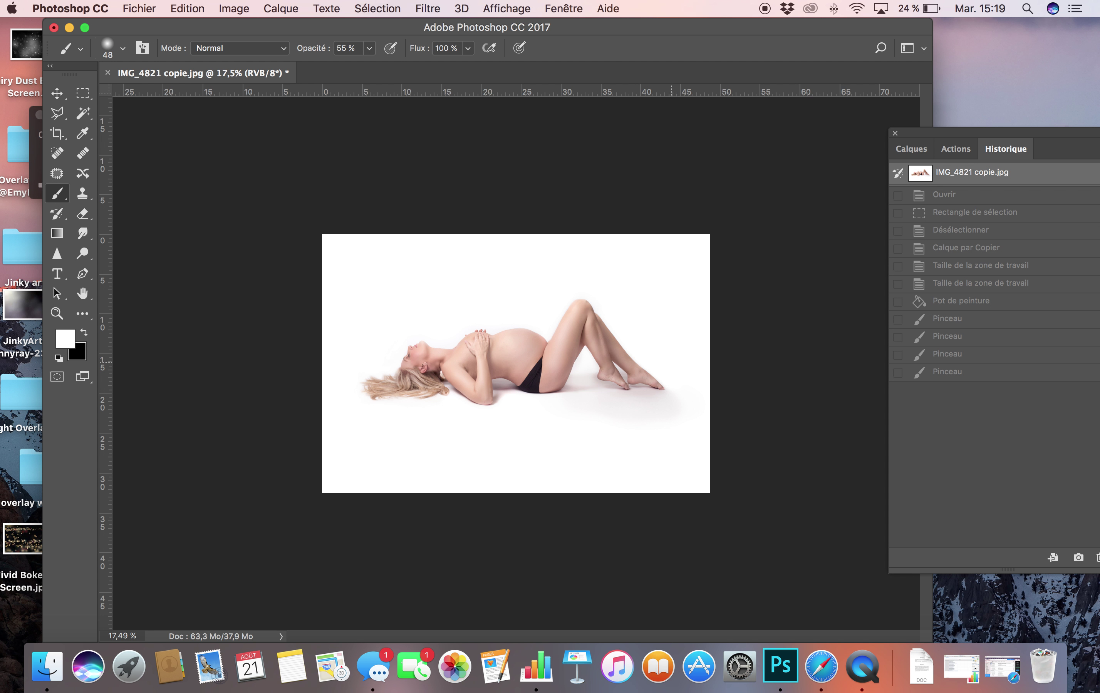
Step: Duplicate the Arrière-plan layer and set Blancs to +100 in the Camera Raw filter on the copy
click(912, 148)
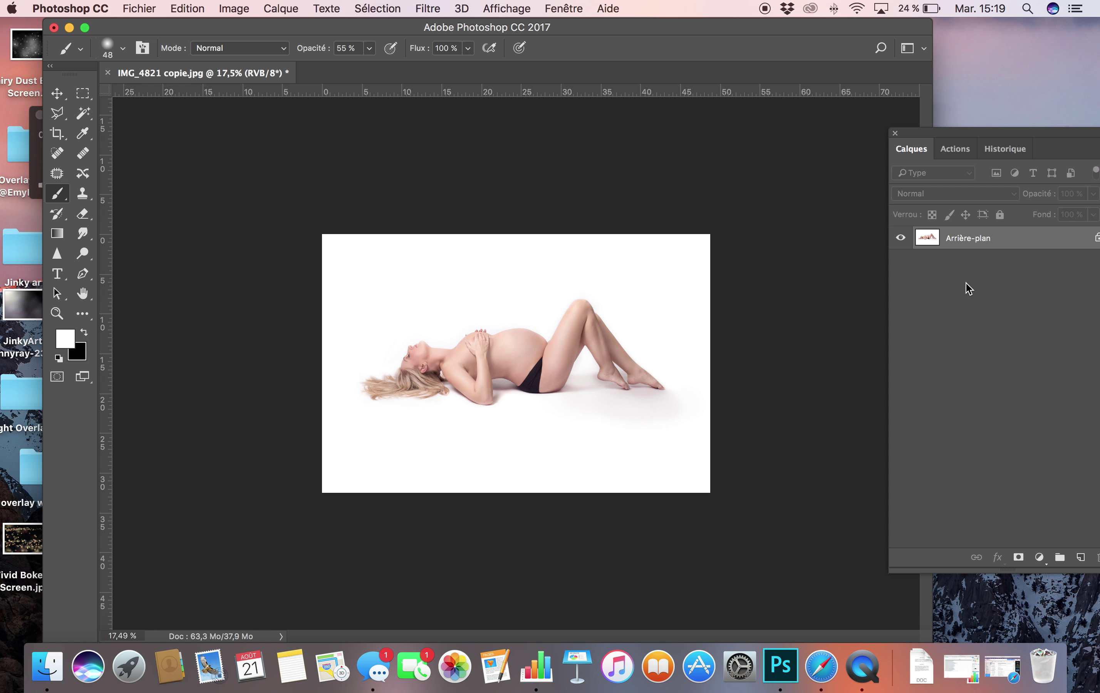
key(super+j)
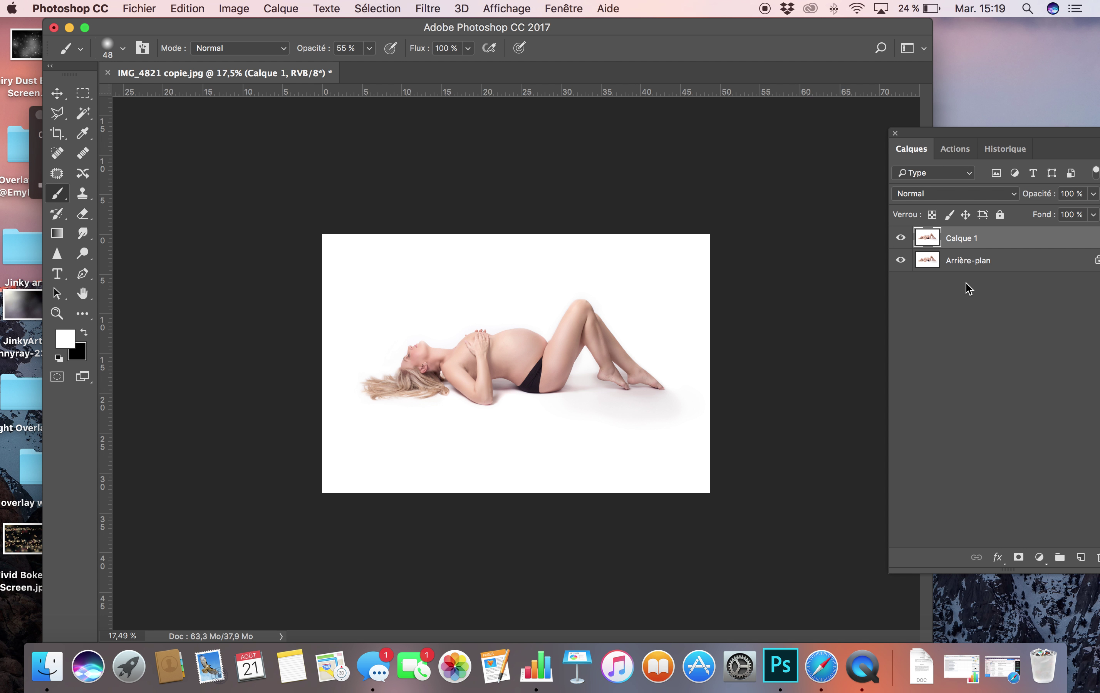
click(427, 9)
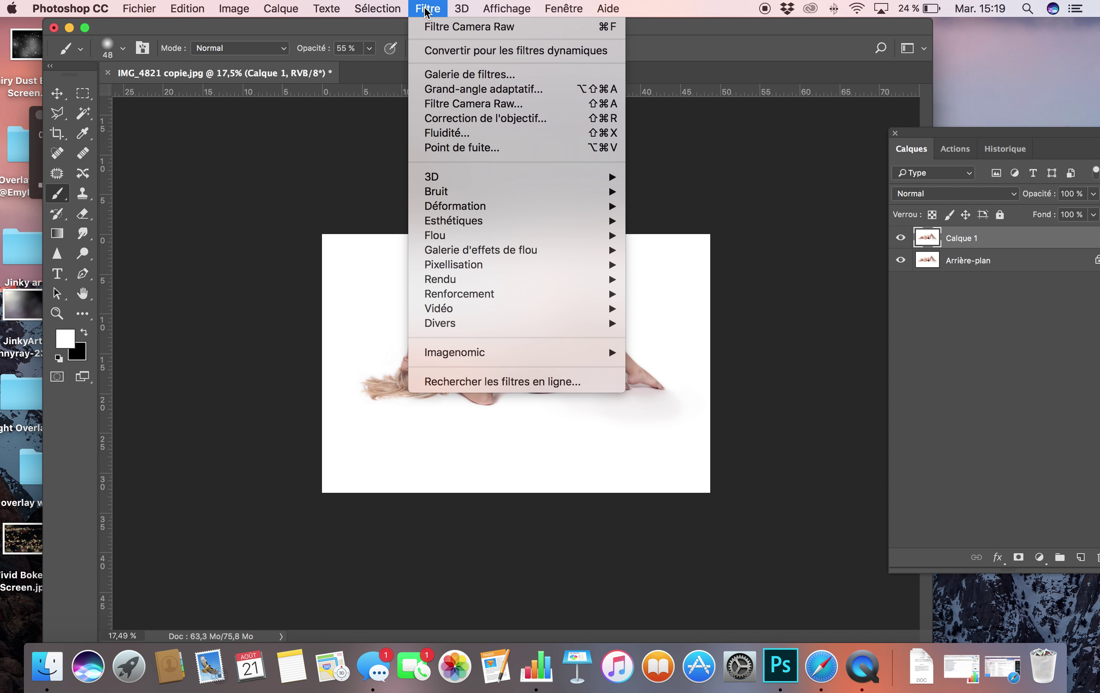
click(444, 104)
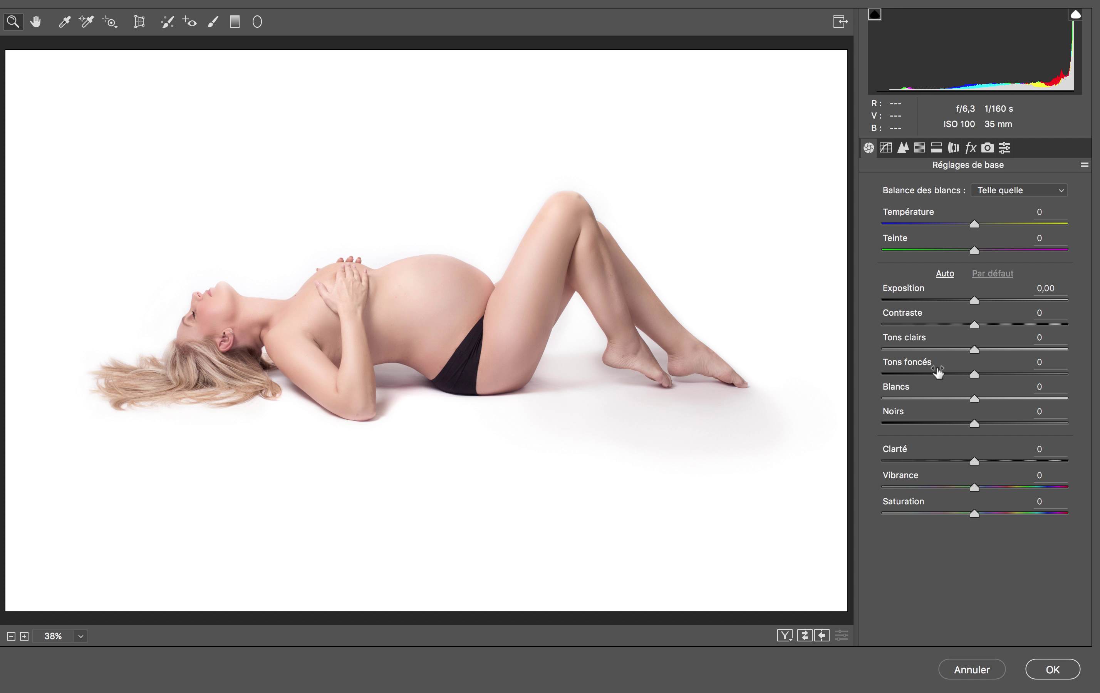
drag(977, 400, 1068, 399)
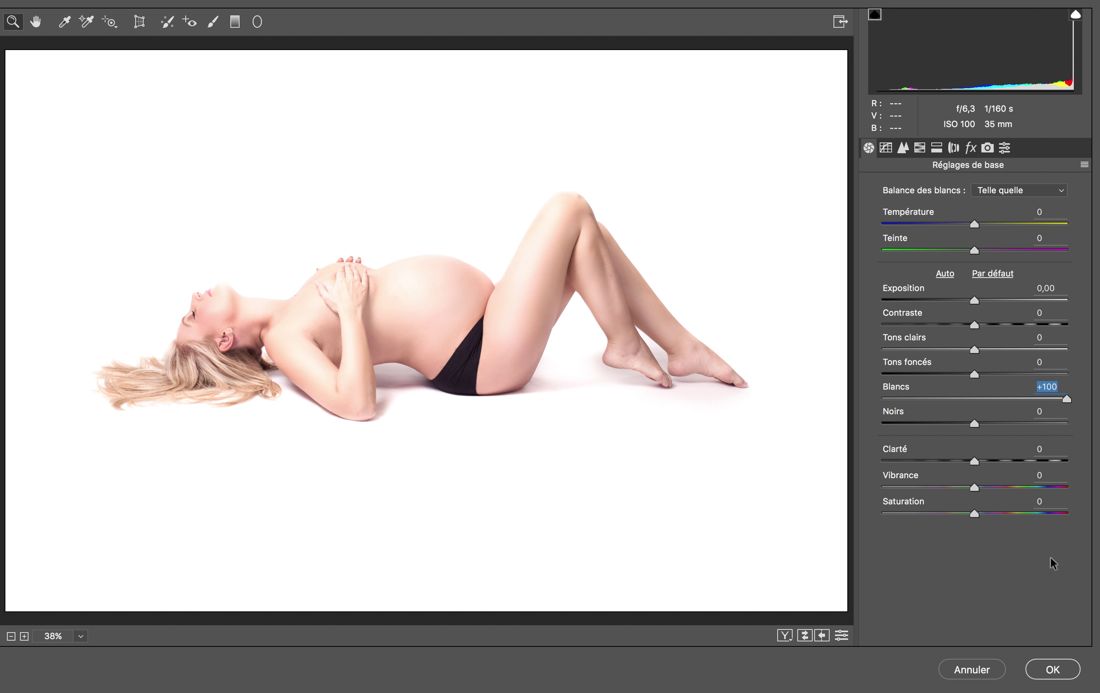
Step: Set Tons clairs to +100 in the basic settings and apply the Camera Raw filter to Calque 1
click(920, 149)
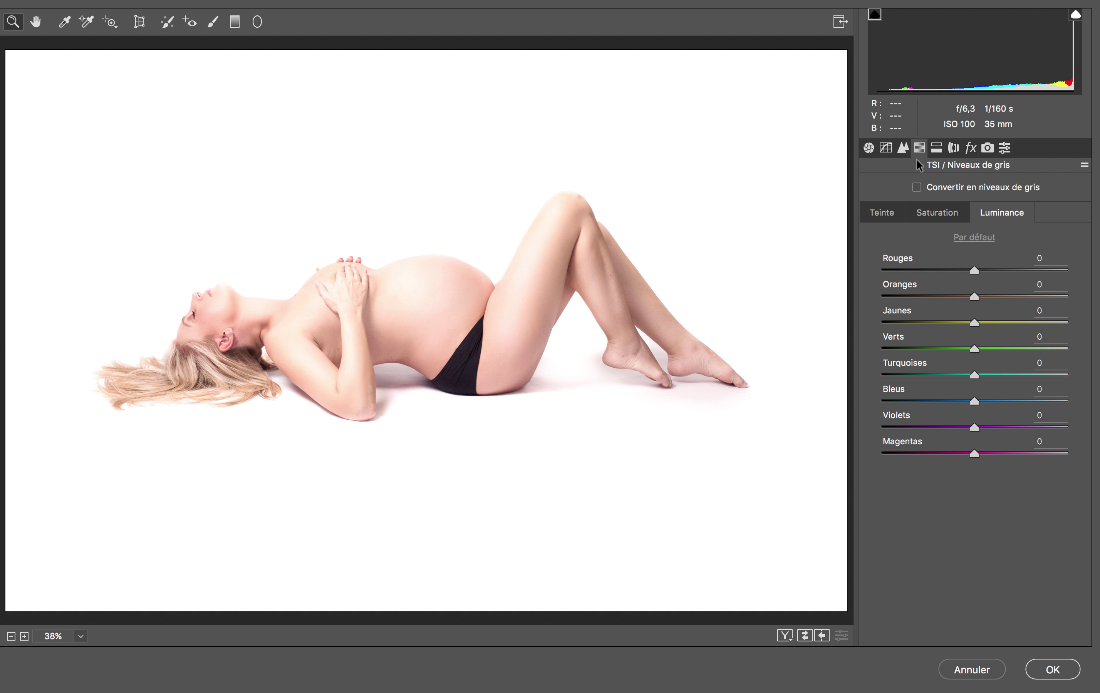
click(882, 147)
click(869, 147)
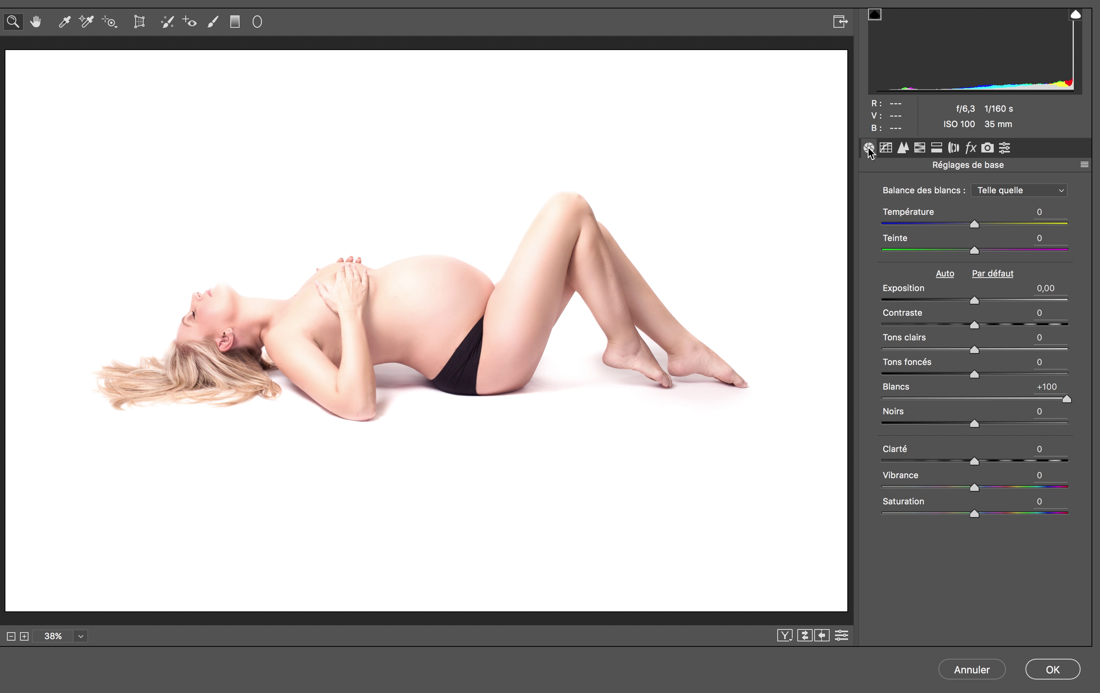
drag(977, 349, 1098, 351)
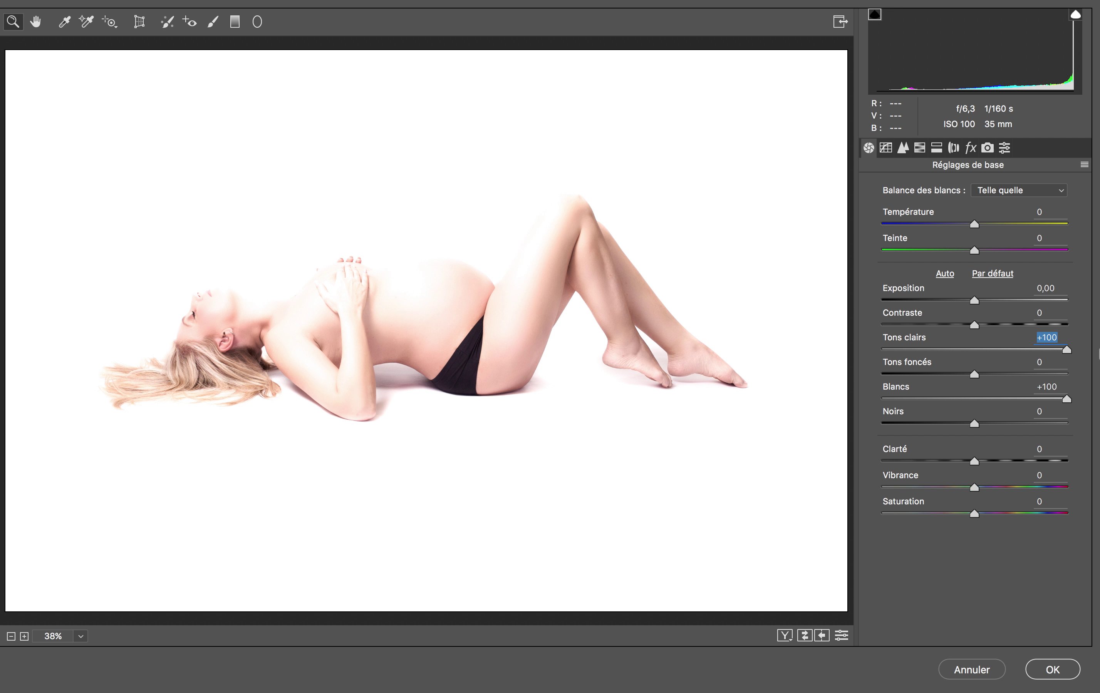
click(1066, 672)
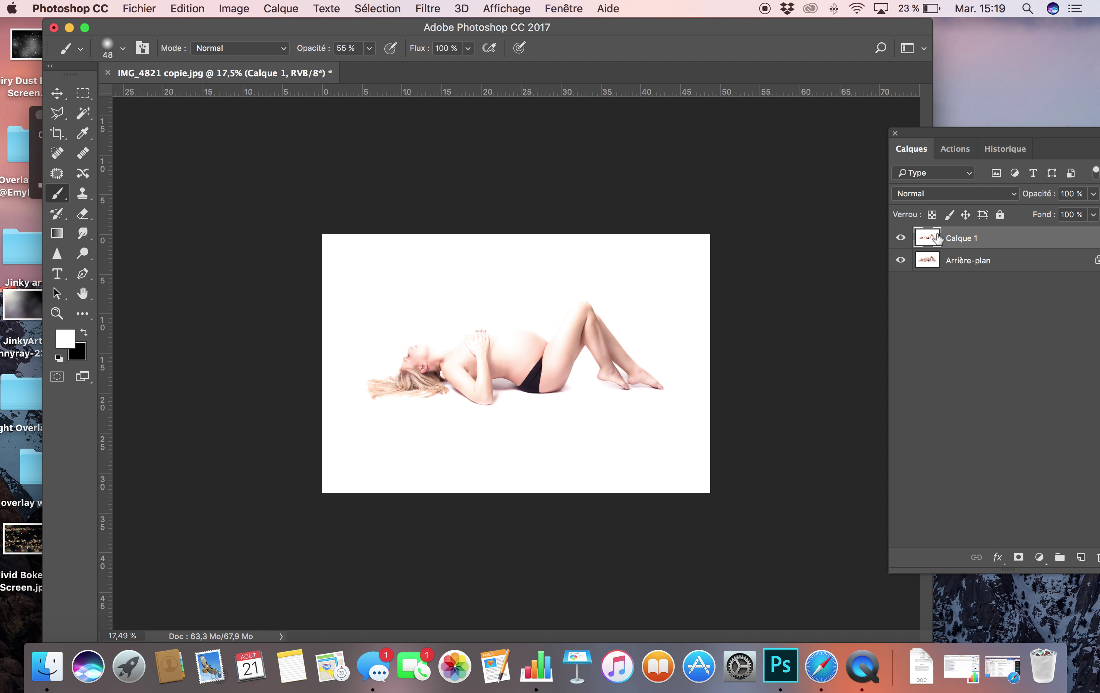
Step: Add a layer mask to Calque 1 and dab black over the woman's face with a 600 px soft brush
click(1019, 557)
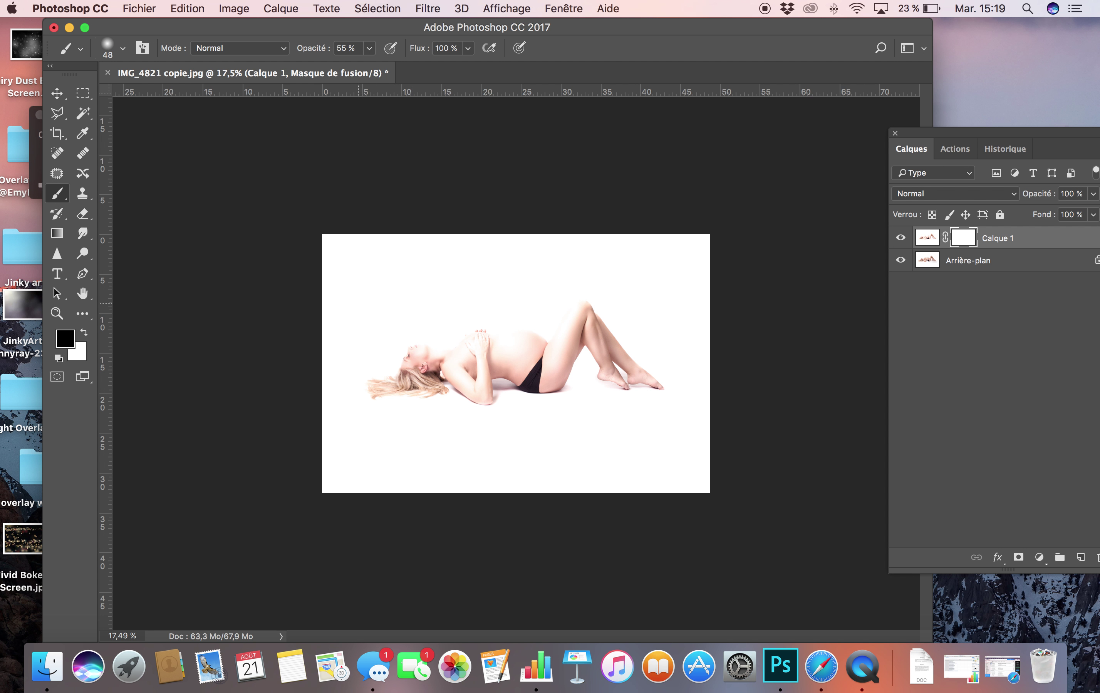
key(bracketright)
key(bracketright)
key(bracketright)
key(bracketright)
key(bracketright)
key(bracketright)
click(418, 356)
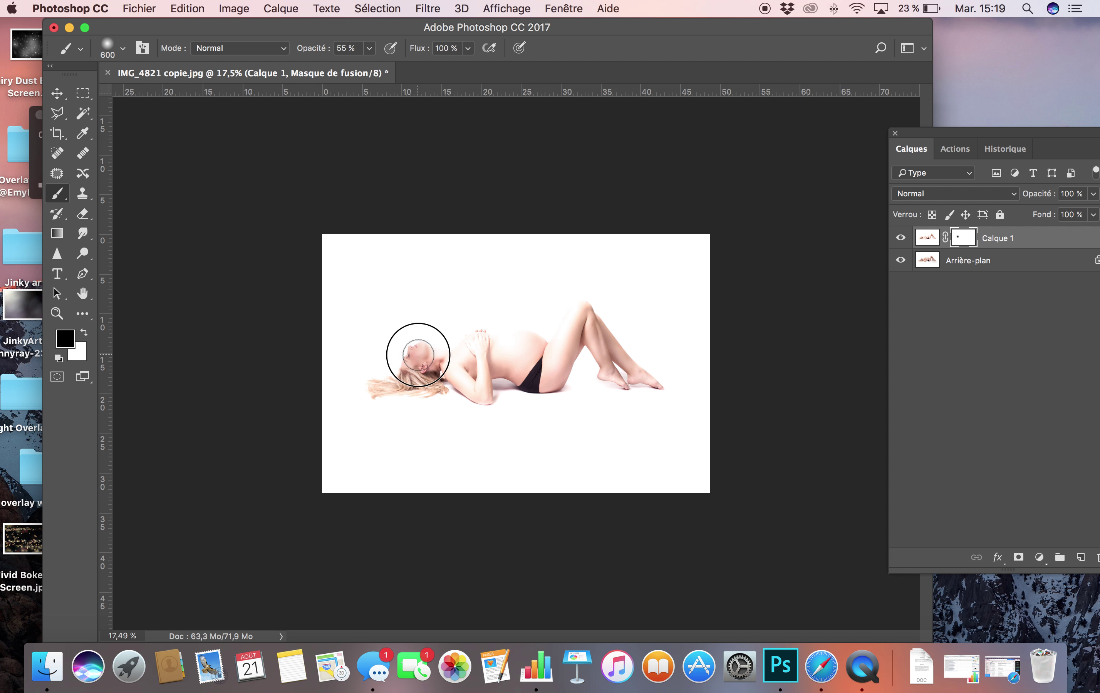
Step: Set the brush opacity to 100 % and paint black over the woman's whole body on Calque 1's mask
click(369, 48)
drag(368, 69, 408, 69)
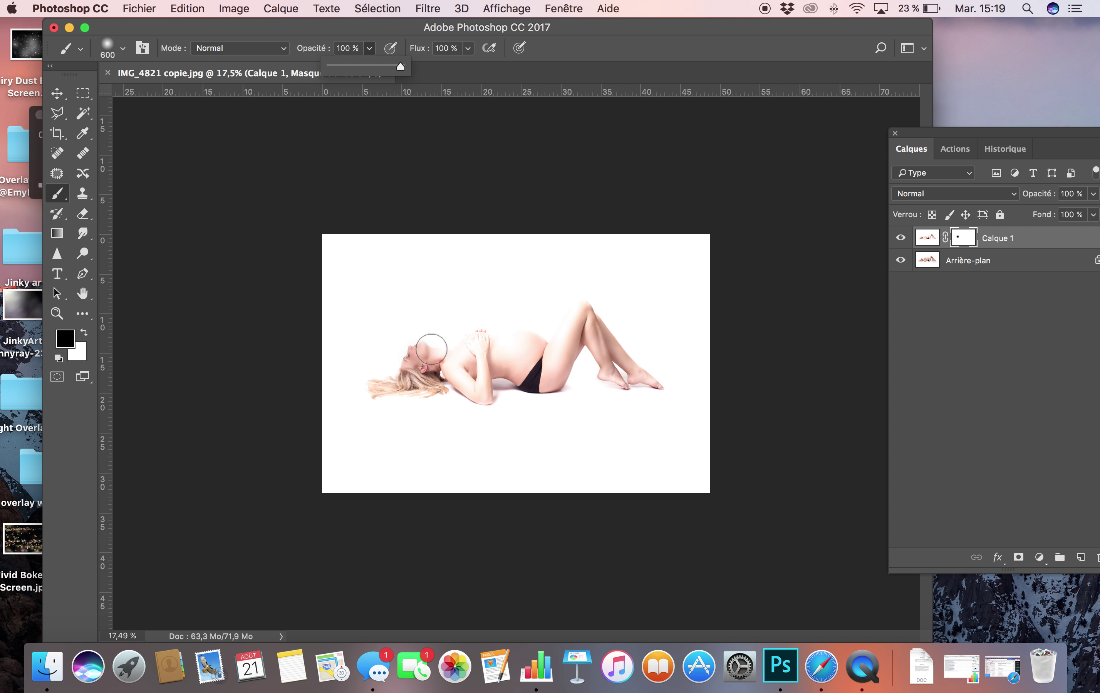
mouse_move(401, 385)
mouse_down()
mouse_move(459, 387)
mouse_move(453, 359)
mouse_move(486, 344)
mouse_move(465, 389)
mouse_move(479, 361)
mouse_move(482, 400)
mouse_move(506, 362)
mouse_move(486, 341)
mouse_move(527, 371)
mouse_move(578, 347)
mouse_move(588, 316)
mouse_move(547, 340)
mouse_move(590, 321)
mouse_move(585, 307)
mouse_move(619, 367)
mouse_move(630, 388)
mouse_up()
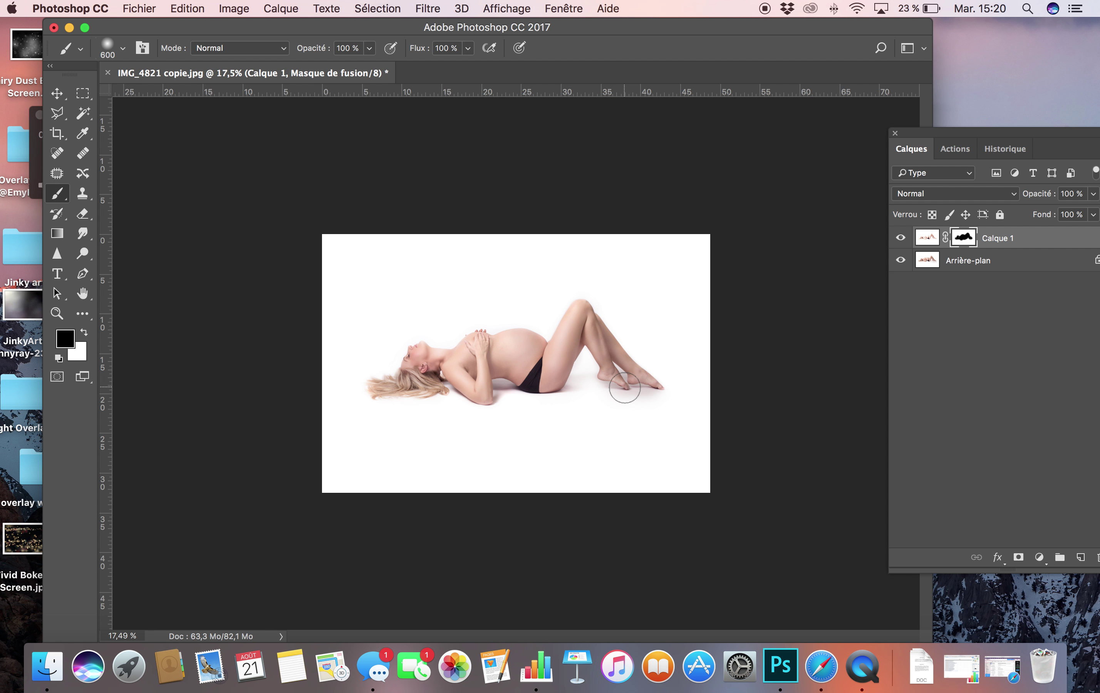
Step: Set the brush to 700 px and 41 % opacity and softly paint black on the mask around the feet's shadow
key(bracketright)
key(bracketright)
key(bracketright)
key(bracketright)
click(370, 48)
drag(357, 66, 342, 67)
key(bracketleft)
key(bracketleft)
key(bracketleft)
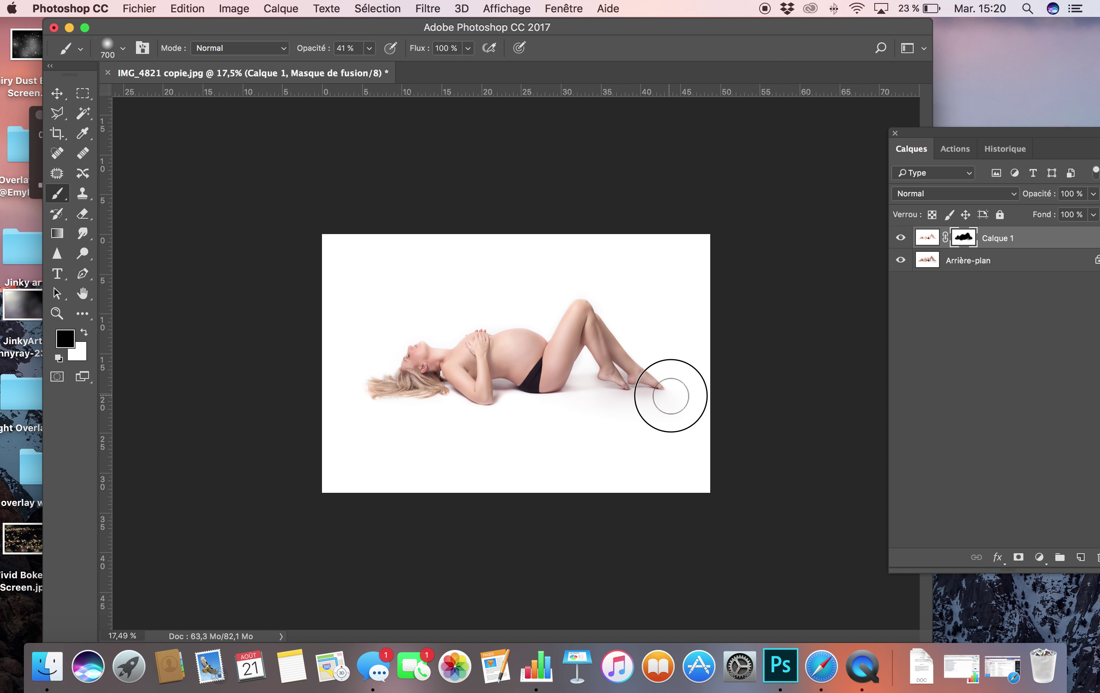
Step: Compare the image with and without Calque 1, leaving the layer hidden
click(901, 238)
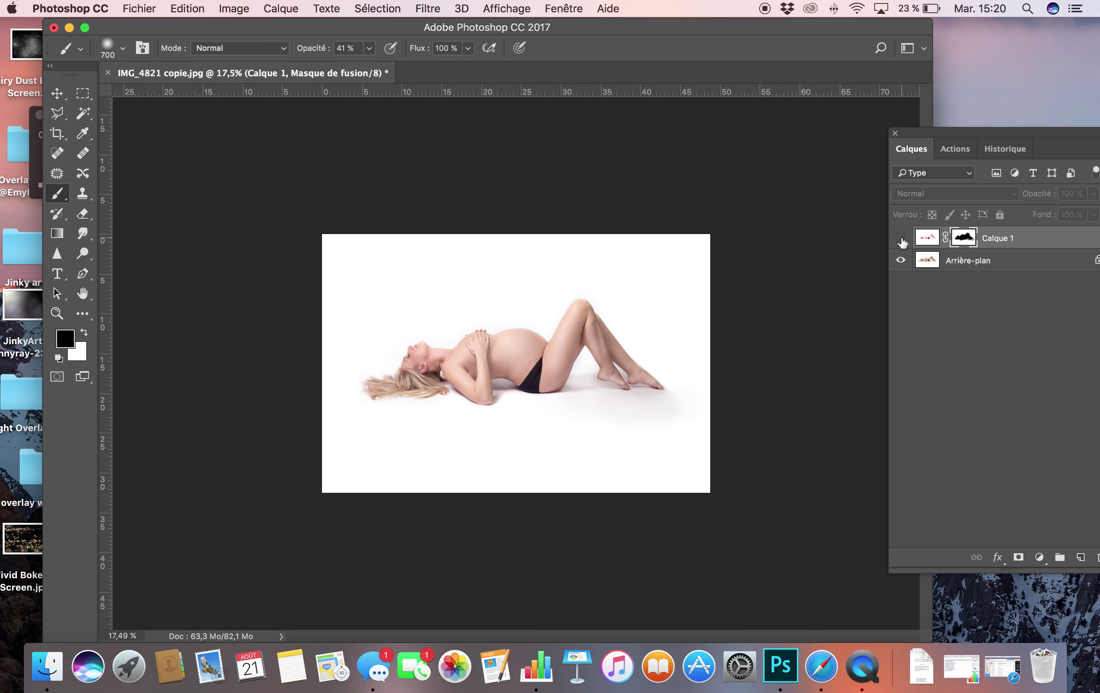
click(900, 239)
click(900, 239)
click(901, 239)
click(901, 240)
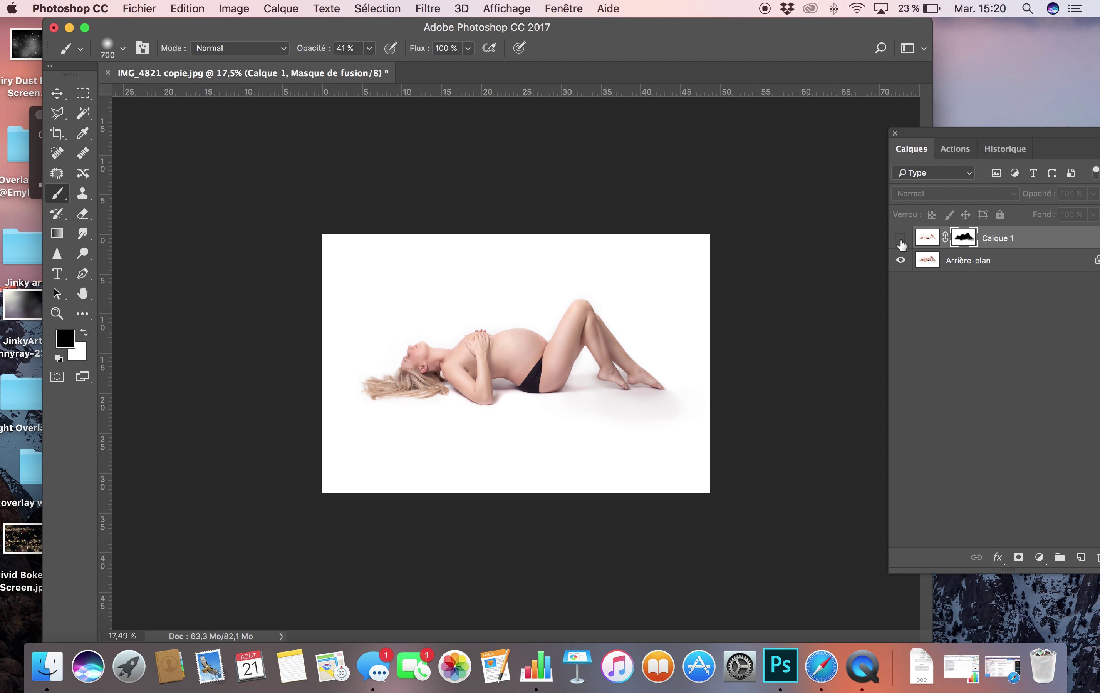
Step: Add a Courbes adjustment above Arrière-plan, raising input 87 to output 163, and paint black at 41 % over the woman on its mask
click(953, 262)
click(1040, 558)
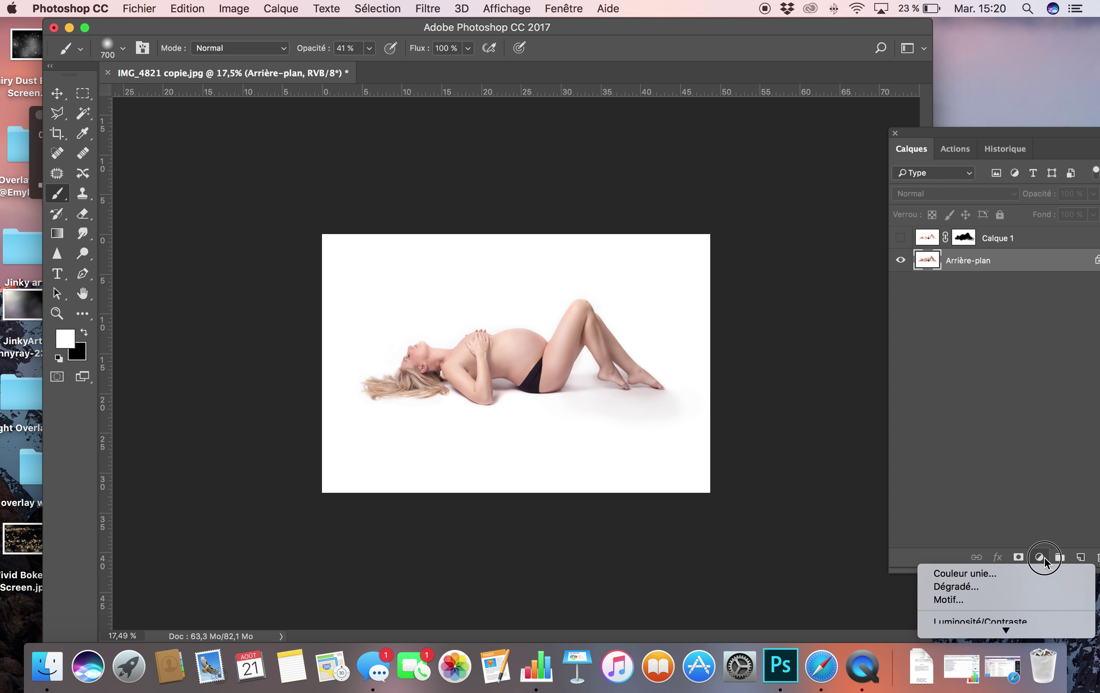
mouse_move(1006, 629)
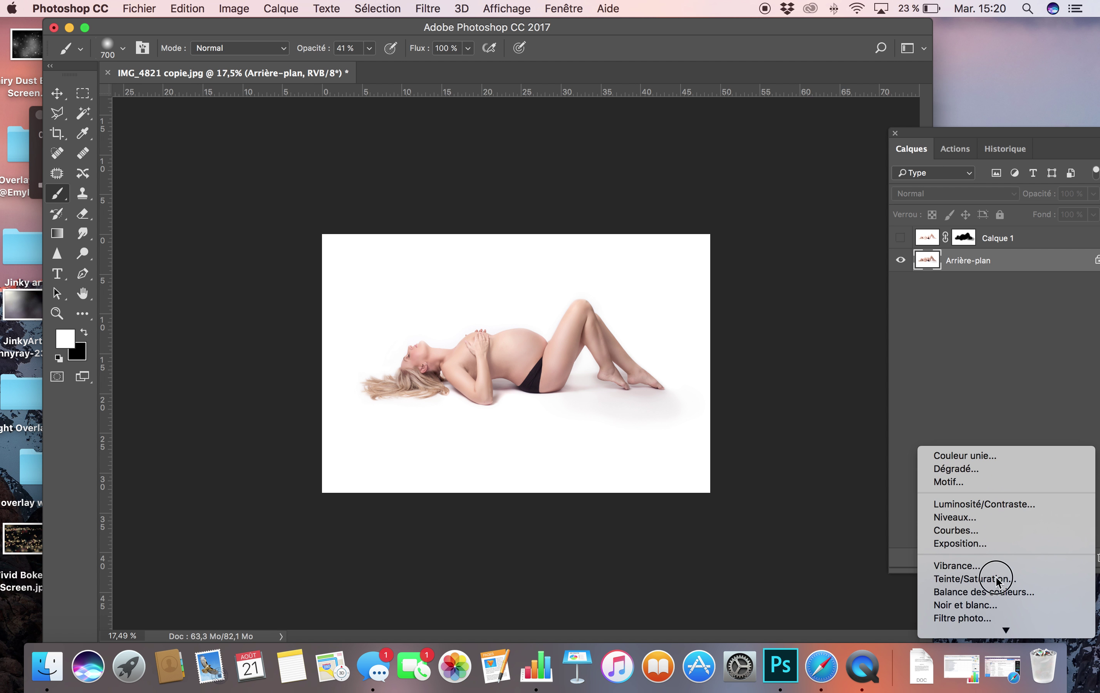
click(973, 530)
drag(992, 433, 969, 416)
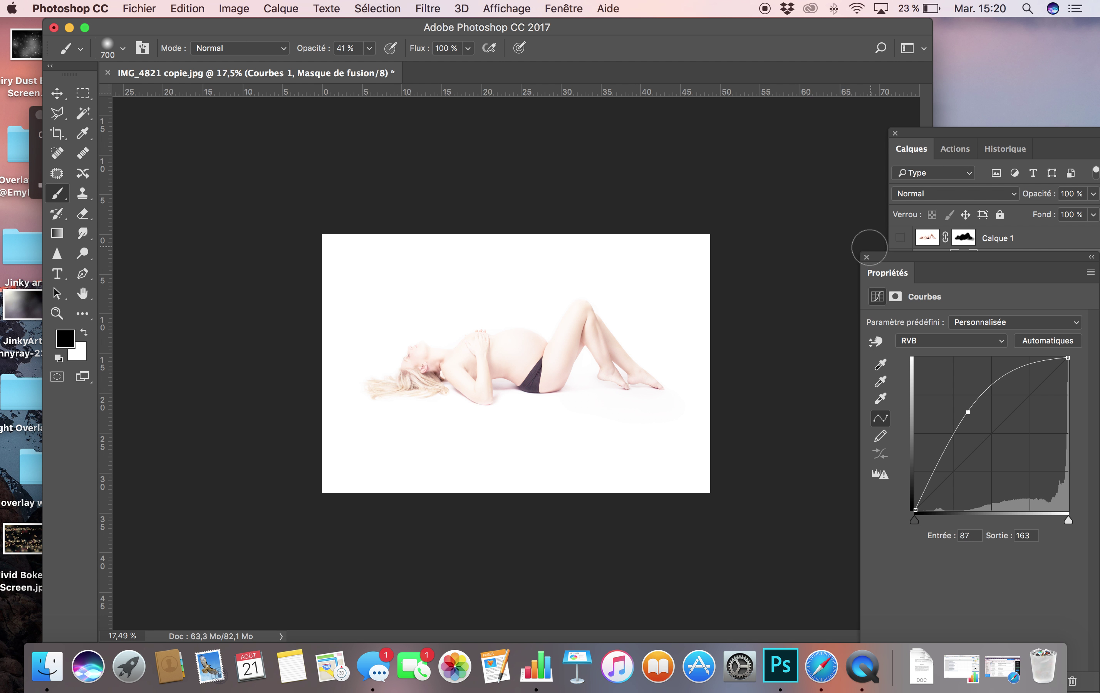
click(866, 257)
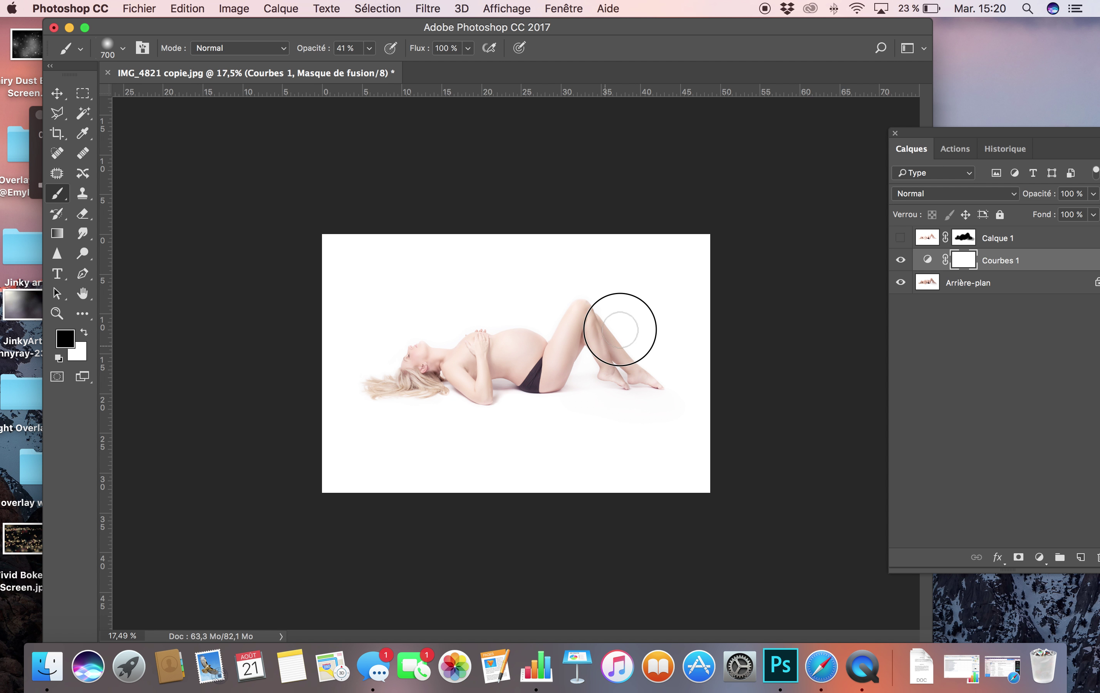
drag(452, 367, 430, 369)
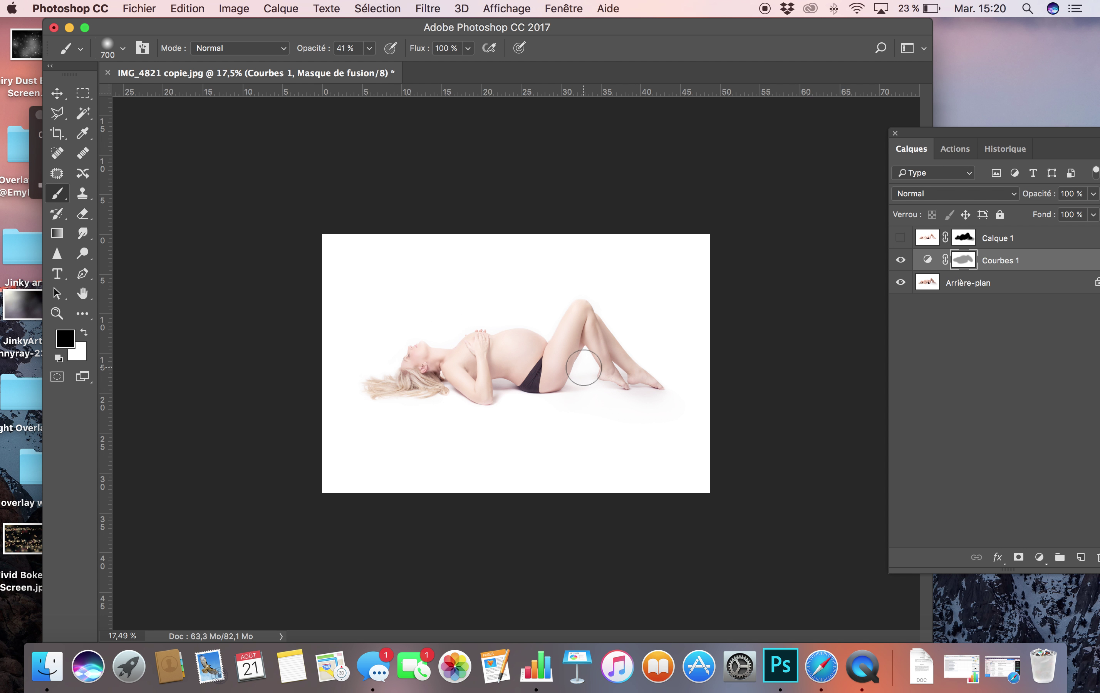
Step: Quit QuickTime Player and name the screen recording bla in the save prompt
right_click(854, 661)
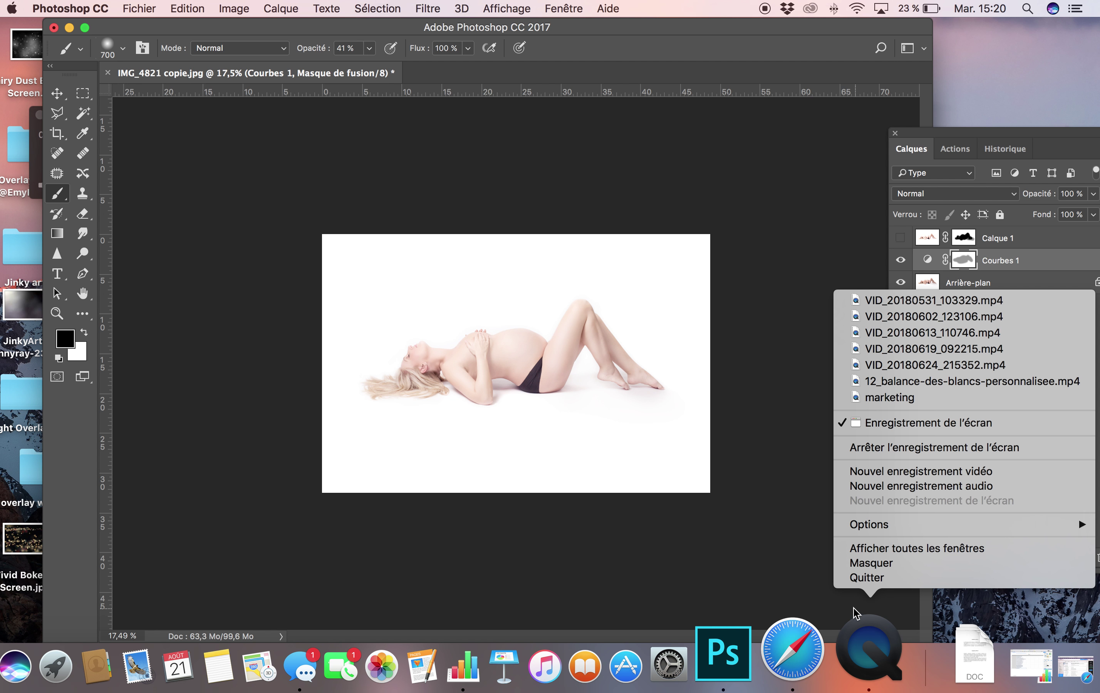
click(867, 579)
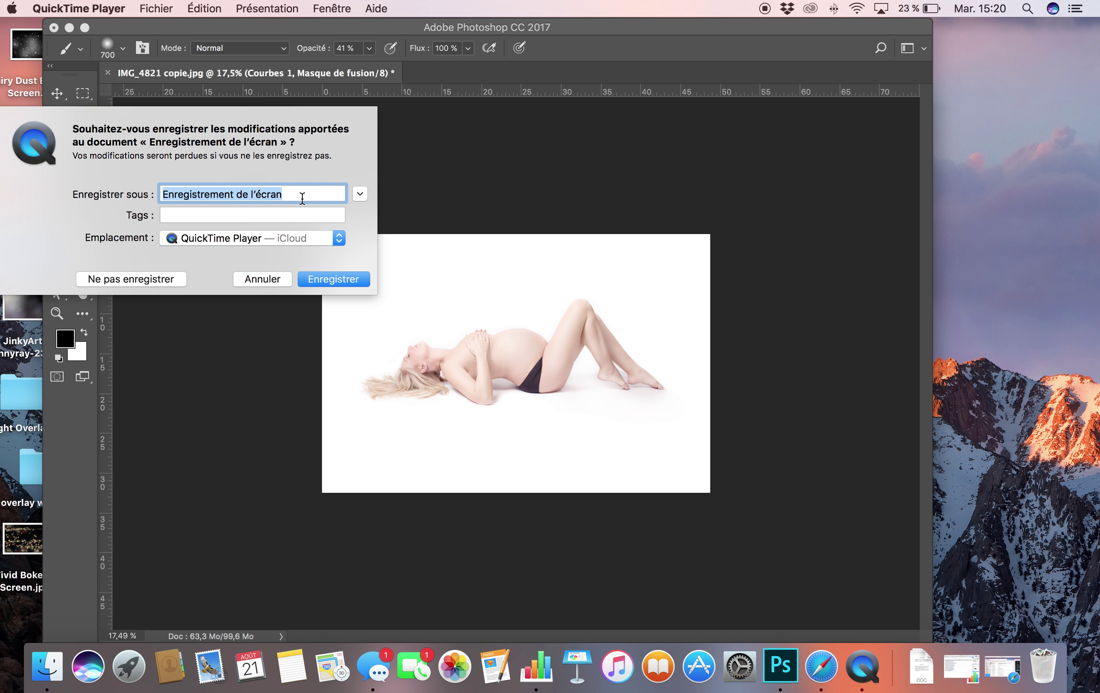
text(bla)
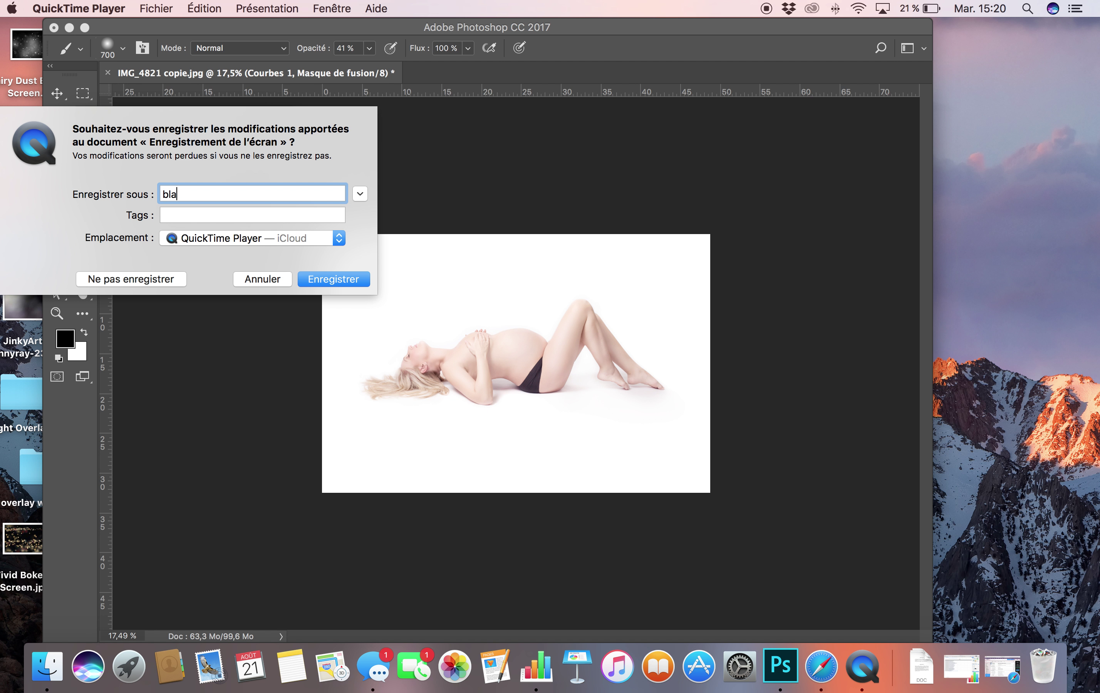